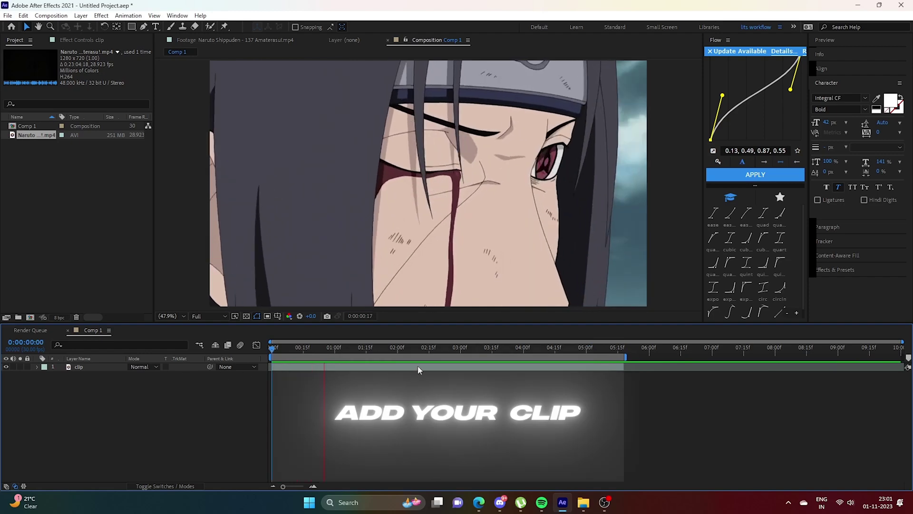
- Select the clip layer, go to the start of the composition and split the clip at 0:00:00:04, where the character moves
{"action": "key", "text": "space"}
{"action": "left_click_drag", "start_coordinate": [318, 350], "coordinate": [281, 367]}
{"action": "left_click", "coordinate": [281, 367]}
{"action": "key", "text": "Home"}
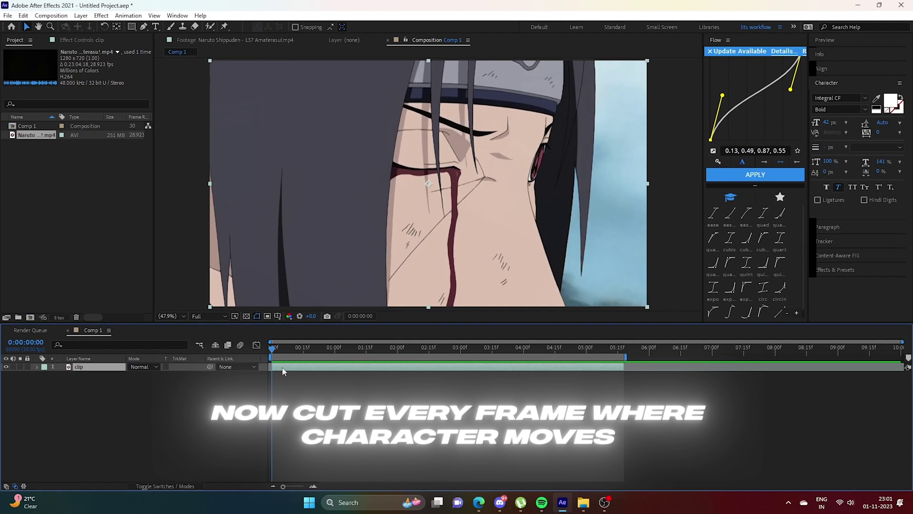
{"action": "key", "text": "Return"}
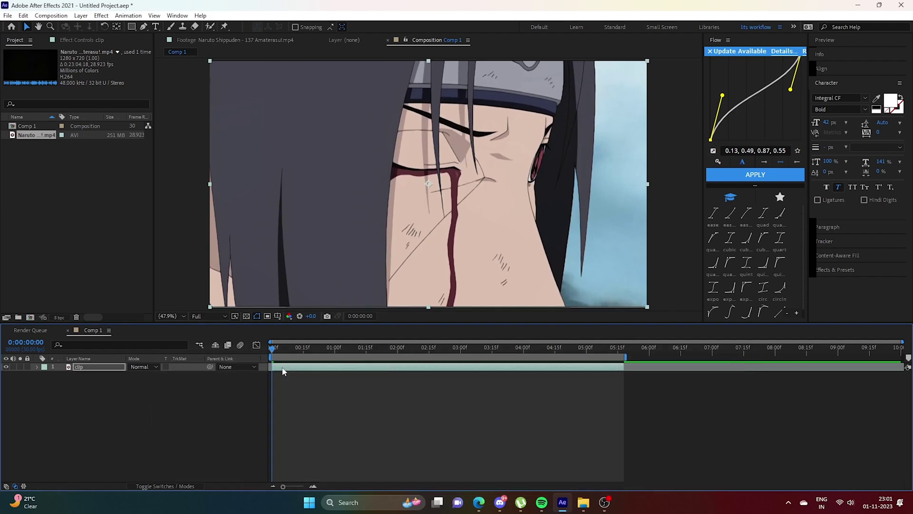
{"action": "key", "text": "Page_Down"}
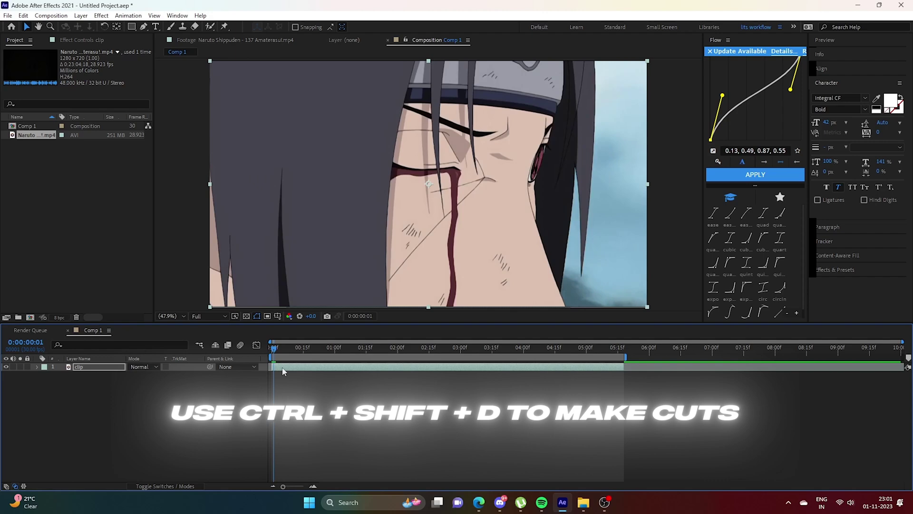
{"action": "key", "text": "Page_Down"}
{"action": "key", "text": "Page_Down"}
{"action": "key", "text": "Page_Down"}
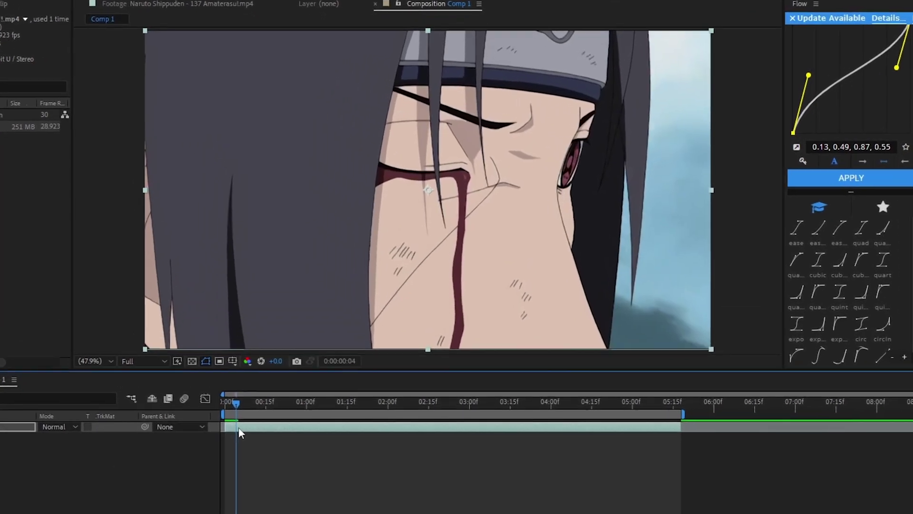
{"action": "key", "text": "ctrl+shift+d"}
- Split the clip layer at 0:00:00:08, 0:00:00:12 and 0:00:00:15, cutting only where the character moves and ignoring the background
{"action": "key", "text": "Page_Down"}
{"action": "key", "text": "Page_Down"}
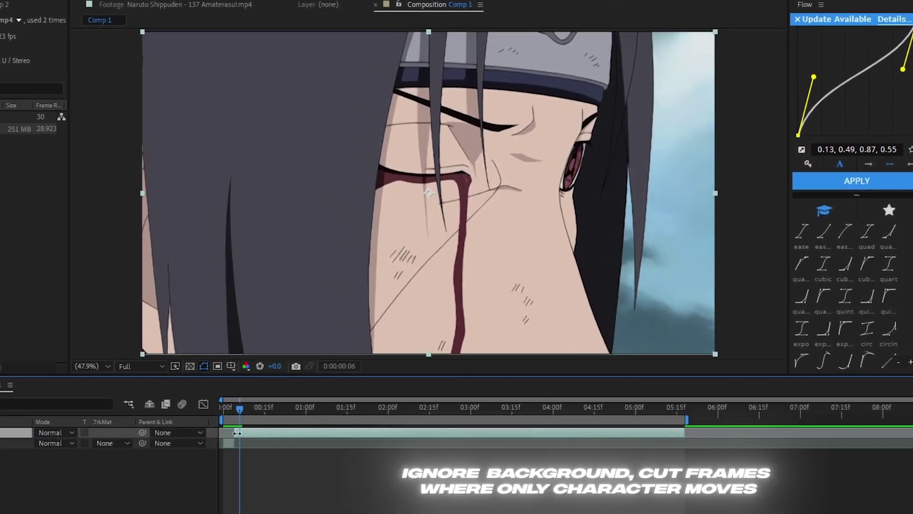
{"action": "key", "text": "Page_Down"}
{"action": "key", "text": "Page_Down"}
{"action": "key", "text": "ctrl+shift+d"}
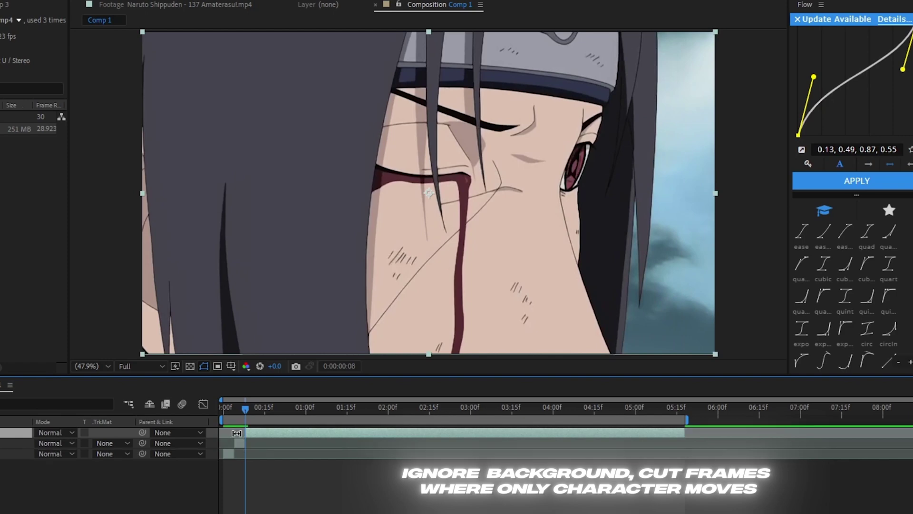
{"action": "key", "text": "Page_Down"}
{"action": "key", "text": "Page_Down"}
{"action": "key", "text": "Page_Down"}
{"action": "key", "text": "Page_Down"}
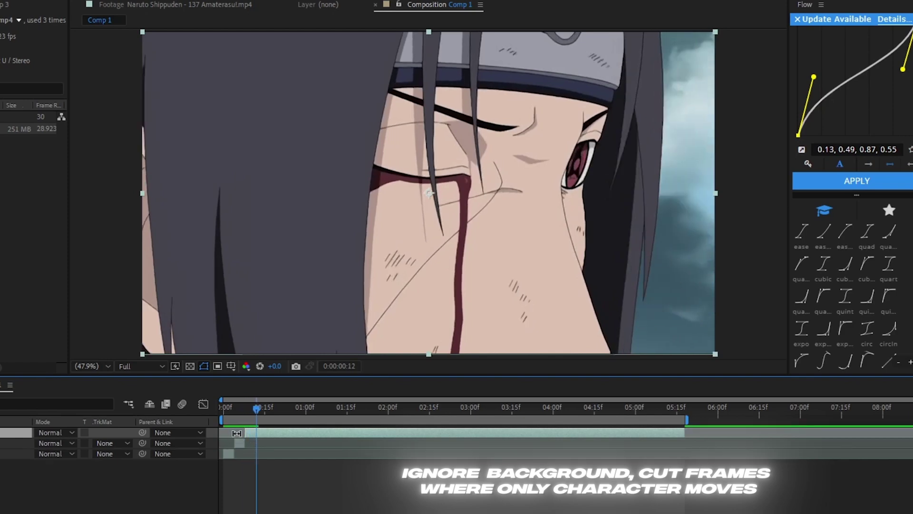
{"action": "key", "text": "ctrl+shift+d"}
{"action": "key", "text": "Page_Down"}
{"action": "key", "text": "Page_Down"}
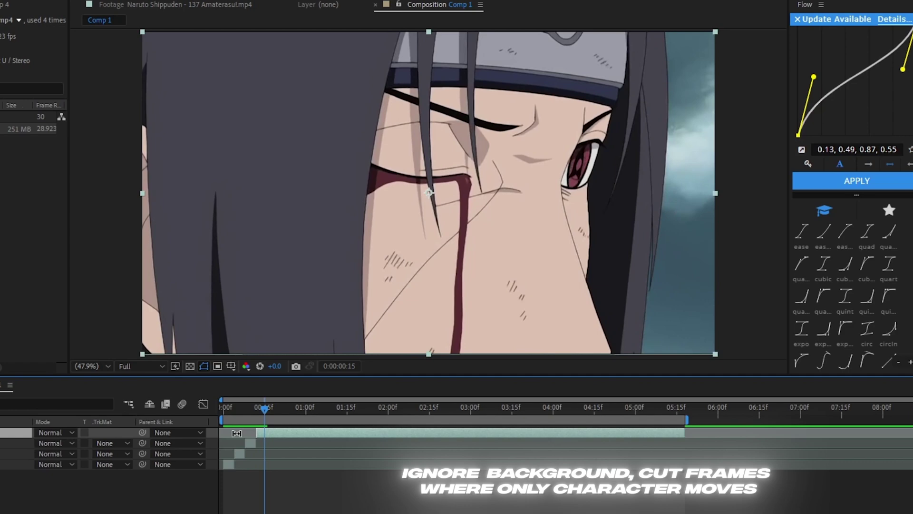
{"action": "key", "text": "ctrl+shift+d"}
- Split the clip layer at each frame where the character moves after 0:00:00:15, up to 0:00:01:00
{"action": "key", "text": "Page_Down"}
{"action": "key", "text": "Page_Down"}
{"action": "key", "text": "Page_Down"}
{"action": "key", "text": "Page_Down"}
{"action": "key", "text": "Page_Down"}
{"action": "key", "text": "Page_Down"}
{"action": "key", "text": "Page_Down"}
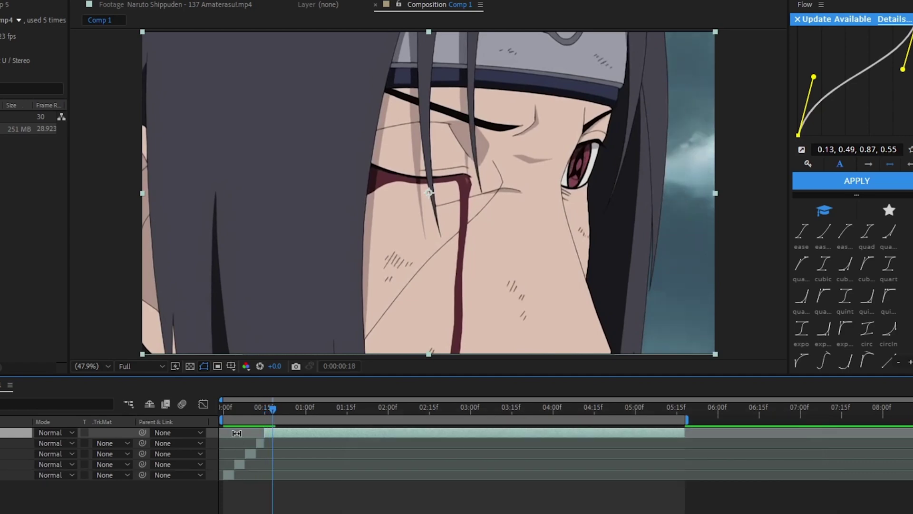
{"action": "key", "text": "ctrl+shift+d"}
{"action": "key", "text": "Page_Down"}
{"action": "key", "text": "Page_Down"}
{"action": "key", "text": "Page_Down"}
{"action": "key", "text": "Page_Down"}
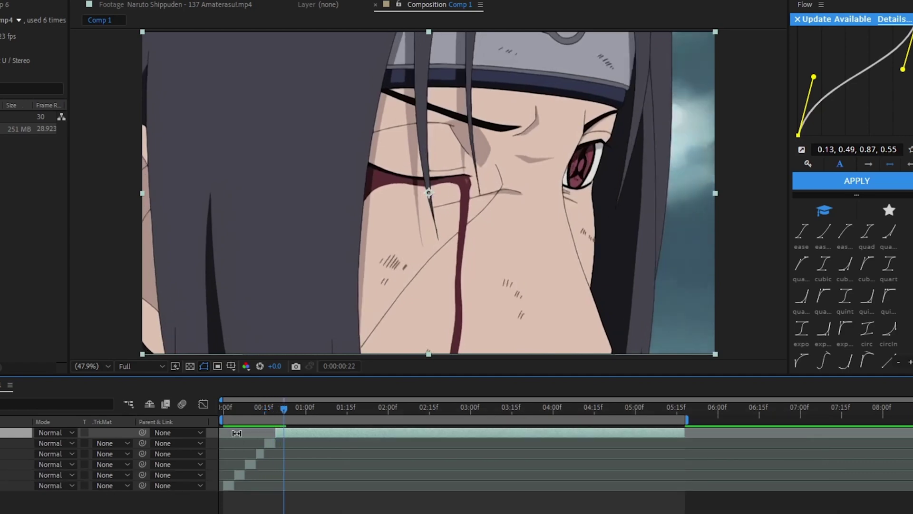
{"action": "key", "text": "ctrl+shift+d"}
{"action": "key", "text": "Page_Down"}
{"action": "key", "text": "Page_Down"}
{"action": "key", "text": "Page_Down"}
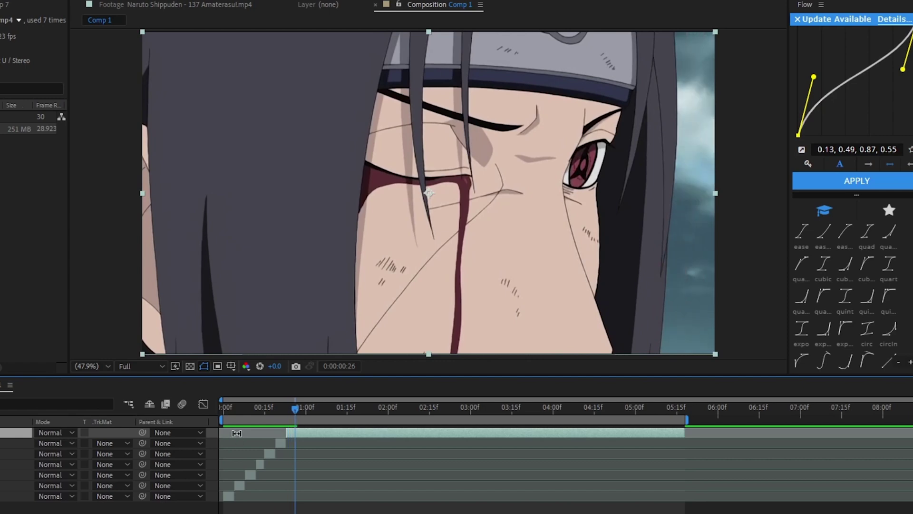
{"action": "key", "text": "ctrl+shift+d"}
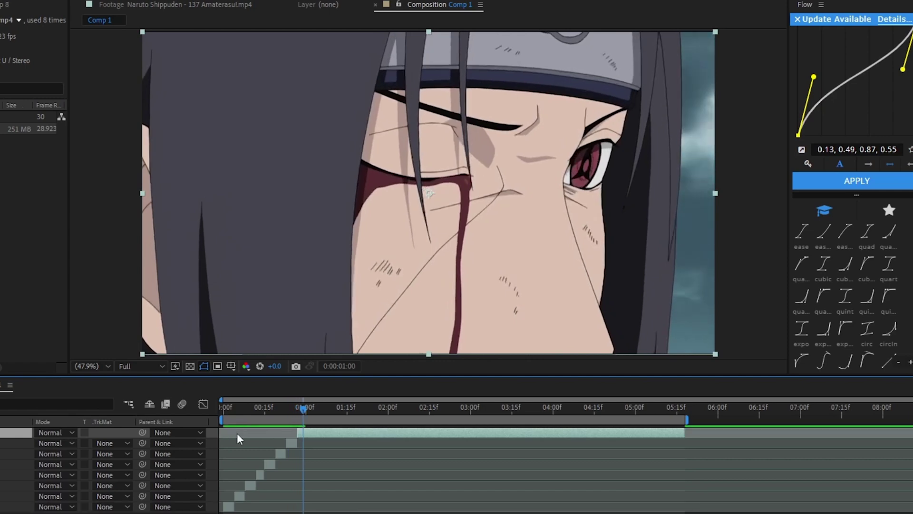
{"action": "key", "text": "Page_Down"}
{"action": "key", "text": "Page_Down"}
{"action": "key", "text": "ctrl+shift+d"}
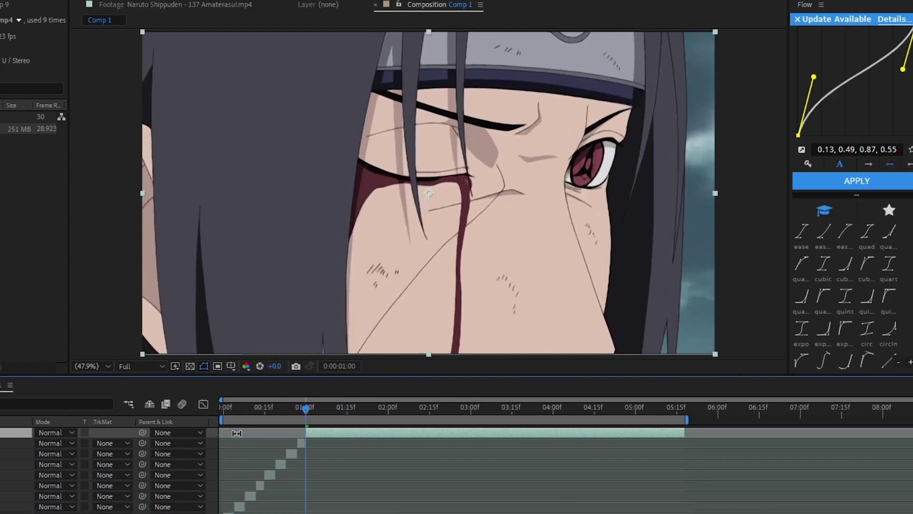
- Split the clip layer at every frame where the character moves between 0:00:01:00 and 0:00:02:06
{"action": "key", "text": "Page_Down"}
{"action": "key", "text": "Page_Down"}
{"action": "key", "text": "Page_Down"}
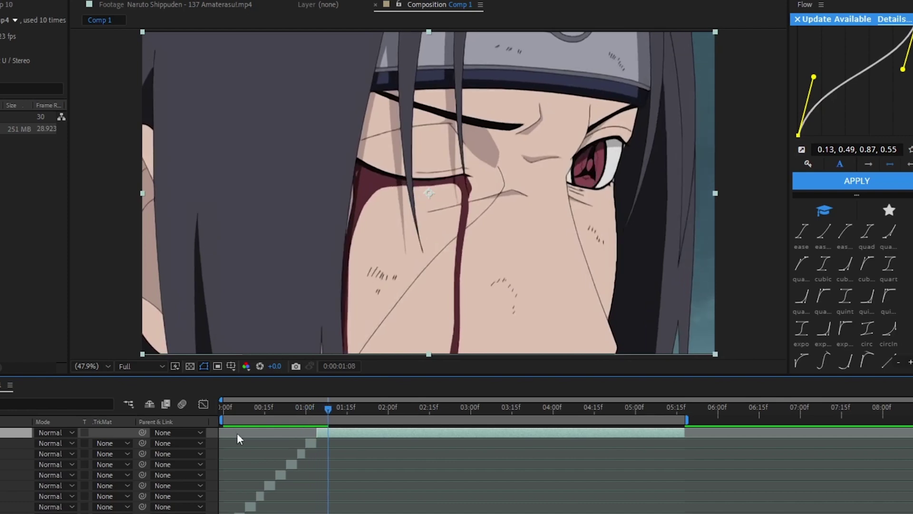
{"action": "key", "text": "ctrl+shift+d"}
{"action": "key", "text": "Page_Down"}
{"action": "key", "text": "Page_Down"}
{"action": "key", "text": "Page_Down"}
{"action": "key", "text": "Page_Down"}
{"action": "key", "text": "ctrl+shift+d"}
{"action": "key", "text": "Page_Down"}
{"action": "key", "text": "Page_Down"}
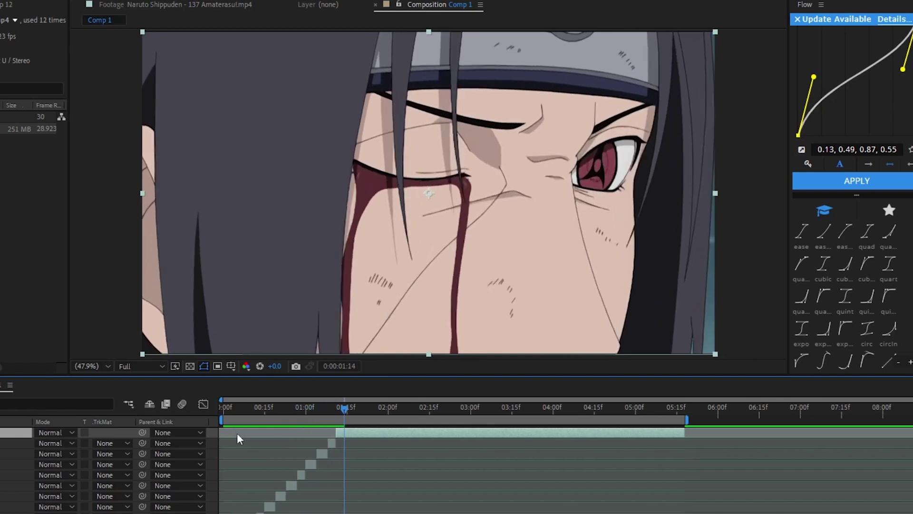
{"action": "key", "text": "Page_Down"}
{"action": "key", "text": "Page_Down"}
{"action": "key", "text": "ctrl+shift+d"}
- Split the clip layer at every character movement between 0:00:02:06 and 0:00:02:27
{"action": "key", "text": "Page_Down"}
{"action": "key", "text": "Page_Down"}
{"action": "key", "text": "Page_Down"}
{"action": "key", "text": "Page_Down"}
{"action": "key", "text": "ctrl+shift+d"}
{"action": "key", "text": "Page_Down"}
{"action": "key", "text": "Page_Down"}
{"action": "key", "text": "Page_Down"}
{"action": "key", "text": "Page_Down"}
{"action": "key", "text": "ctrl+shift+d"}
{"action": "key", "text": "Page_Down"}
{"action": "key", "text": "Page_Down"}
{"action": "key", "text": "Page_Down"}
{"action": "key", "text": "Page_Down"}
{"action": "key", "text": "ctrl+shift+d"}
{"action": "key", "text": "Page_Down"}
{"action": "key", "text": "ctrl+shift+d"}
{"action": "key", "text": "Page_Down"}
{"action": "key", "text": "Page_Down"}
{"action": "key", "text": "Page_Down"}
{"action": "key", "text": "Page_Down"}
{"action": "key", "text": "ctrl+shift+d"}
{"action": "key", "text": "Page_Down"}
{"action": "key", "text": "Page_Down"}
{"action": "key", "text": "Page_Down"}
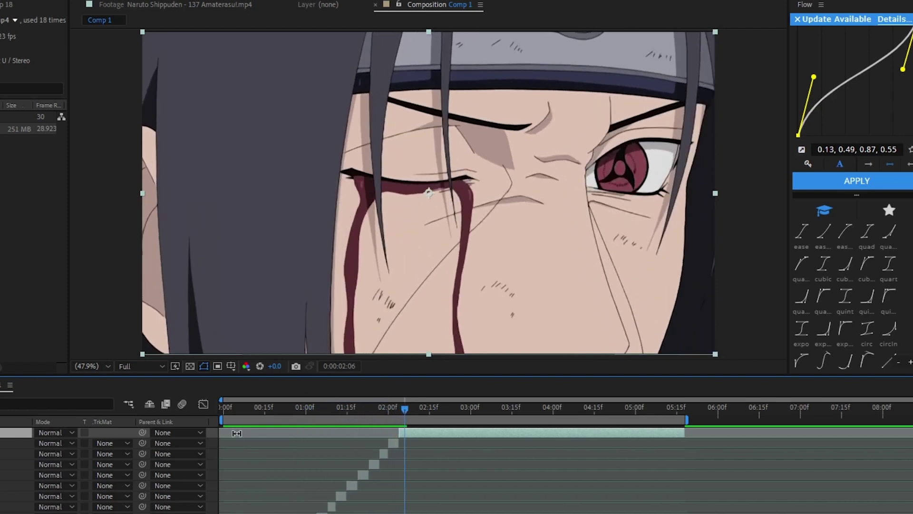
- Split the clip layer at each character movement between 0:00:02:27 and 0:00:03:17
{"action": "key", "text": "Page_Down"}
{"action": "key", "text": "ctrl+shift+d"}
{"action": "key", "text": "Page_Down"}
{"action": "key", "text": "Page_Down"}
{"action": "key", "text": "Page_Down"}
{"action": "key", "text": "Page_Down"}
{"action": "key", "text": "Page_Down"}
{"action": "key", "text": "Page_Down"}
{"action": "key", "text": "ctrl+shift+d"}
{"action": "key", "text": "Page_Down"}
{"action": "key", "text": "Page_Down"}
- Split the clip layer wherever the character moves between 0:00:03:17 and 0:00:04:12
{"action": "key", "text": "Page_Down"}
{"action": "key", "text": "Page_Down"}
{"action": "key", "text": "ctrl+shift+d"}
{"action": "key", "text": "Page_Down"}
{"action": "key", "text": "Page_Down"}
{"action": "key", "text": "Page_Down"}
{"action": "key", "text": "Page_Down"}
{"action": "key", "text": "ctrl+shift+d"}
{"action": "key", "text": "Page_Down"}
{"action": "key", "text": "Page_Down"}
{"action": "key", "text": "ctrl+shift+d"}
{"action": "key", "text": "Page_Down"}
{"action": "key", "text": "Page_Down"}
{"action": "key", "text": "Page_Down"}
{"action": "key", "text": "ctrl+shift+d"}
{"action": "key", "text": "Page_Down"}
{"action": "key", "text": "Page_Down"}
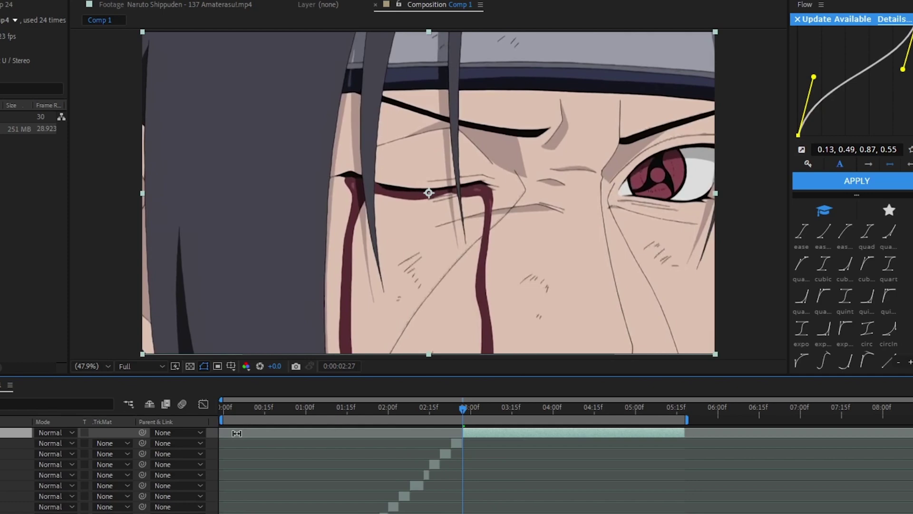
{"action": "key", "text": "ctrl+shift+d"}
{"action": "key", "text": "Page_Down"}
{"action": "key", "text": "Page_Down"}
{"action": "key", "text": "ctrl+shift+d"}
{"action": "key", "text": "Page_Down"}
{"action": "key", "text": "Page_Down"}
{"action": "key", "text": "Page_Down"}
{"action": "key", "text": "Page_Down"}
{"action": "key", "text": "Page_Down"}
{"action": "key", "text": "ctrl+shift+d"}
{"action": "key", "text": "Page_Down"}
{"action": "key", "text": "Page_Down"}
{"action": "key", "text": "Page_Down"}
{"action": "key", "text": "Page_Down"}
{"action": "key", "text": "ctrl+shift+d"}
{"action": "key", "text": "Page_Down"}
{"action": "key", "text": "Page_Down"}
{"action": "key", "text": "Page_Down"}
{"action": "key", "text": "Page_Down"}
{"action": "key", "text": "Page_Down"}
{"action": "key", "text": "Page_Down"}
{"action": "key", "text": "ctrl+shift+d"}
{"action": "key", "text": "Page_Down"}
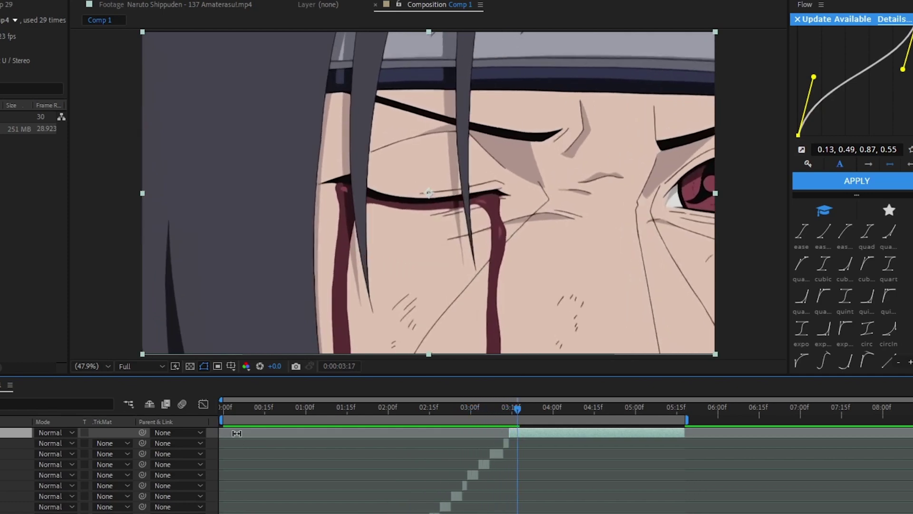
- Split the clip layer at each character movement after 0:00:04:12, up to 0:00:04:29
{"action": "key", "text": "Page_Down"}
{"action": "key", "text": "Page_Down"}
{"action": "key", "text": "Page_Down"}
{"action": "key", "text": "Page_Down"}
{"action": "key", "text": "ctrl+shift+d"}
{"action": "key", "text": "Page_Down"}
{"action": "key", "text": "Page_Down"}
{"action": "key", "text": "Page_Down"}
{"action": "key", "text": "Page_Down"}
{"action": "key", "text": "ctrl+shift+d"}
{"action": "key", "text": "Page_Down"}
{"action": "key", "text": "Page_Down"}
{"action": "key", "text": "Page_Down"}
{"action": "key", "text": "ctrl+shift+d"}
- Split the final part of the clip layer at each character movement between 0:00:04:29 and 0:00:05:16
{"action": "key", "text": "Page_Down"}
{"action": "key", "text": "ctrl+shift+d"}
{"action": "key", "text": "Page_Down"}
{"action": "key", "text": "Page_Down"}
{"action": "key", "text": "Page_Down"}
{"action": "key", "text": "Page_Down"}
{"action": "key", "text": "Page_Down"}
{"action": "key", "text": "ctrl+shift+d"}
{"action": "key", "text": "Page_Down"}
{"action": "key", "text": "Page_Down"}
{"action": "key", "text": "Page_Down"}
{"action": "key", "text": "Page_Down"}
{"action": "key", "text": "ctrl+shift+d"}
{"action": "key", "text": "Page_Down"}
{"action": "key", "text": "Page_Down"}
{"action": "key", "text": "Page_Down"}
{"action": "key", "text": "Page_Down"}
{"action": "key", "text": "Page_Down"}
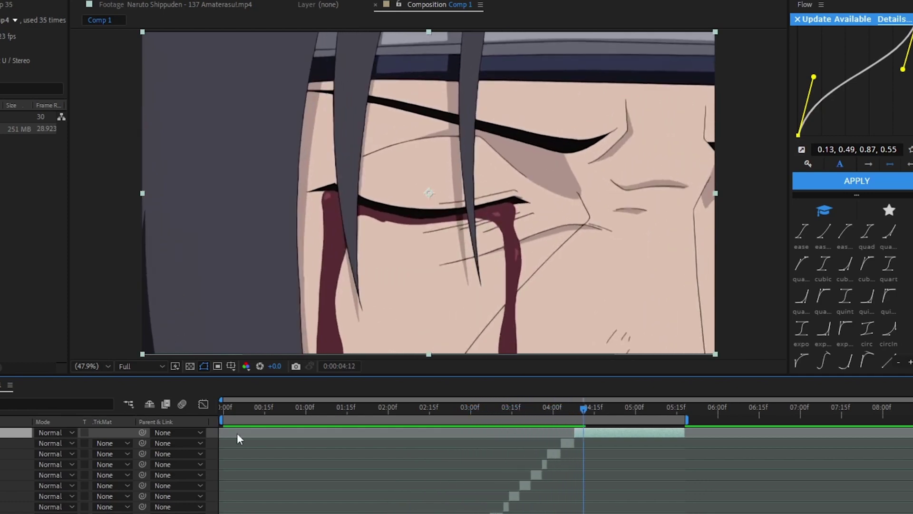
{"action": "key", "text": "ctrl+shift+d"}
{"action": "key", "text": "Page_Down"}
{"action": "key", "text": "Page_Down"}
{"action": "key", "text": "Page_Down"}
{"action": "key", "text": "Page_Down"}
{"action": "key", "text": "ctrl+shift+d"}
{"action": "key", "text": "Page_Down"}
{"action": "key", "text": "Page_Down"}
{"action": "key", "text": "Page_Down"}
{"action": "key", "text": "Page_Down"}
{"action": "key", "text": "Page_Down"}
{"action": "key", "text": "ctrl+shift+d"}
{"action": "key", "text": "Page_Down"}
{"action": "key", "text": "Page_Down"}
{"action": "key", "text": "Page_Down"}
{"action": "key", "text": "Page_Down"}
{"action": "key", "text": "ctrl+shift+d"}
{"action": "key", "text": "Page_Down"}
{"action": "key", "text": "Page_Down"}
{"action": "key", "text": "ctrl+shift+d"}
{"action": "key", "text": "Page_Down"}
{"action": "key", "text": "Page_Down"}
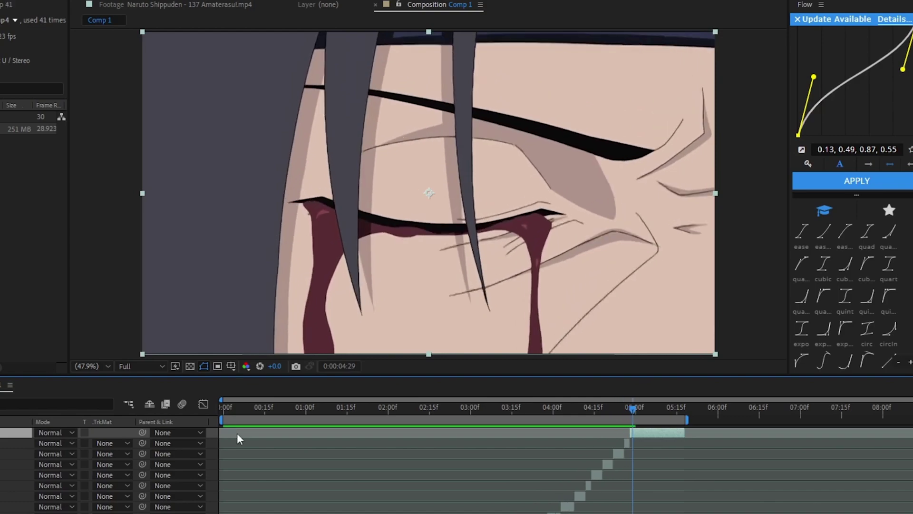
- Select every clip layer from the first cut to the last and trim them all down to one frame each
{"action": "key", "text": "Page_Down"}
{"action": "key", "text": "Page_Down"}
{"action": "key", "text": "ctrl+shift+d"}
{"action": "key", "text": "Page_Down"}
{"action": "key", "text": "Page_Down"}
{"action": "key", "text": "ctrl+shift+d"}
{"action": "key", "text": "Page_Down"}
{"action": "key", "text": "Page_Down"}
{"action": "key", "text": "Page_Down"}
{"action": "key", "text": "ctrl+shift+d"}
{"action": "key", "text": "Page_Down"}
{"action": "key", "text": "Page_Down"}
{"action": "key", "text": "ctrl+shift+d"}
{"action": "key", "text": "Page_Down"}
{"action": "key", "text": "Page_Down"}
{"action": "key", "text": "Page_Down"}
{"action": "key", "text": "ctrl+shift+d"}
{"action": "key", "text": "ctrl+shift+d"}
{"action": "key", "text": "Page_Down"}
{"action": "key", "text": "Page_Down"}
{"action": "key", "text": "Page_Down"}
{"action": "key", "text": "ctrl+shift+d"}
{"action": "key", "text": "Page_Down"}
{"action": "key", "text": "Page_Down"}
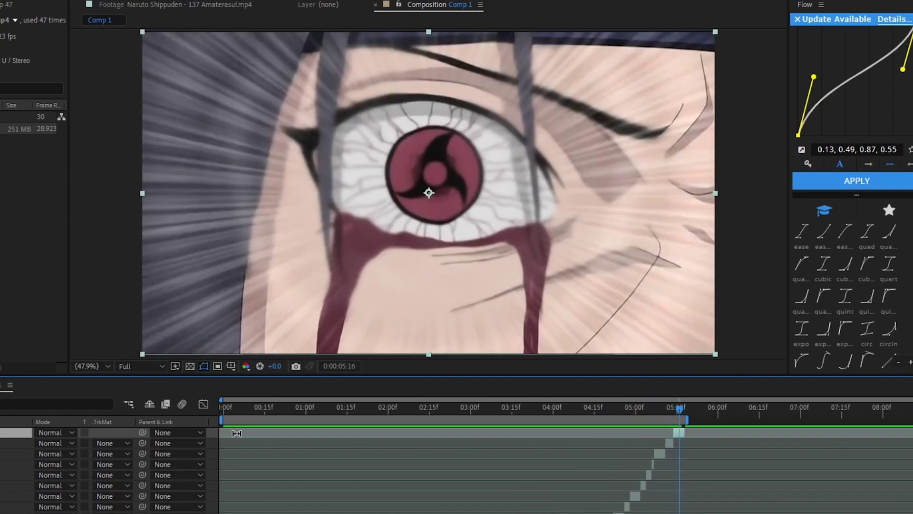
{"action": "key", "text": "Page_Down"}
{"action": "key", "text": "Page_Down"}
{"action": "scroll", "coordinate": [355, 462], "scroll_direction": "down", "scroll_amount": 8}
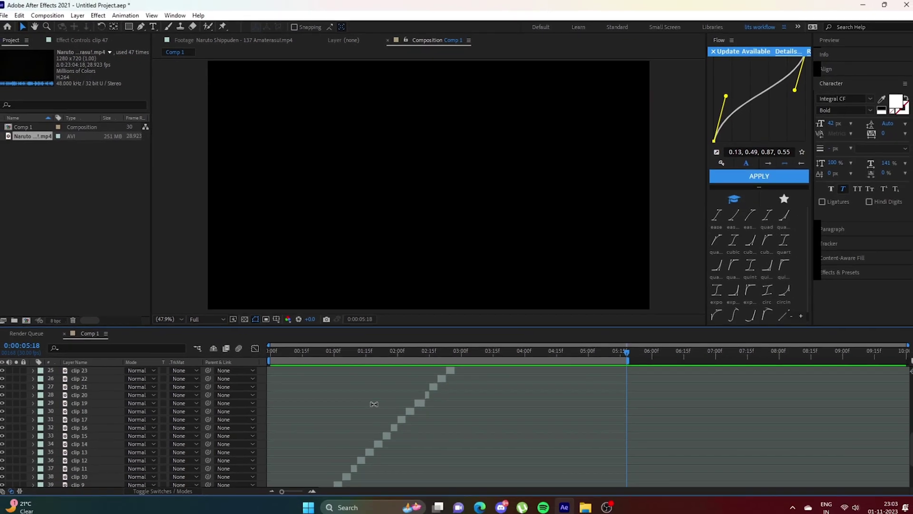
{"action": "scroll", "coordinate": [374, 403], "scroll_direction": "down", "scroll_amount": 3}
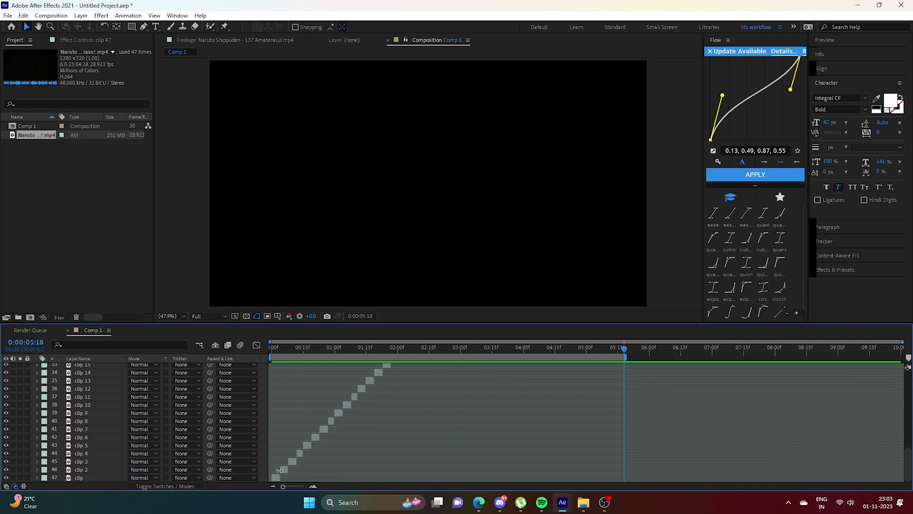
{"action": "left_click", "coordinate": [279, 479]}
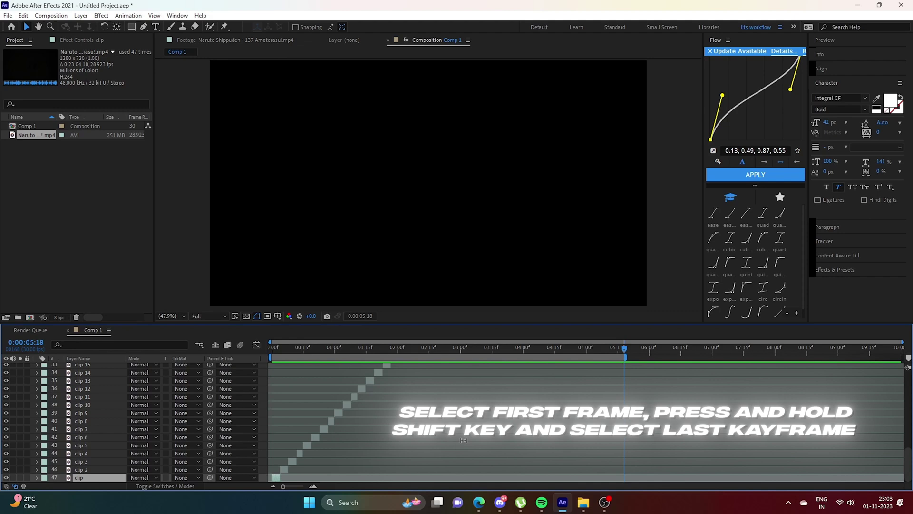
{"action": "scroll", "coordinate": [462, 437], "scroll_direction": "up", "scroll_amount": 10}
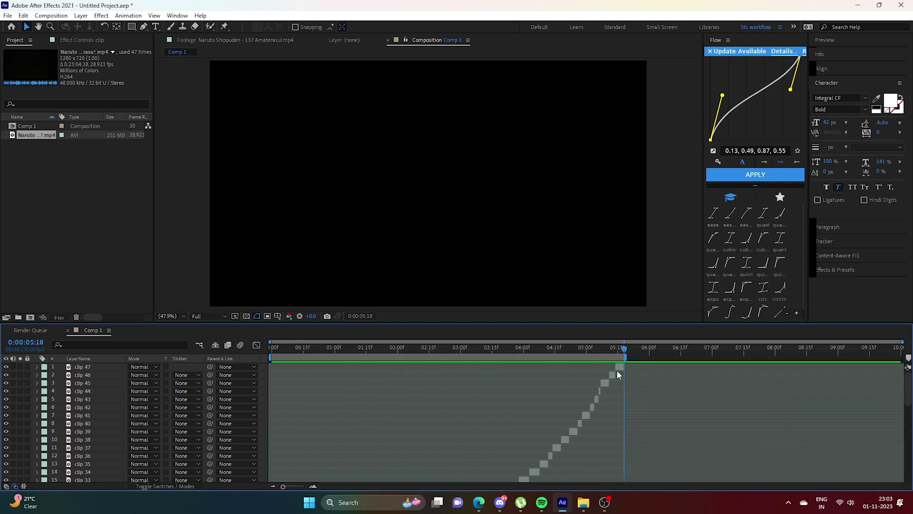
{"action": "key", "text": "ctrl+a"}
{"action": "scroll", "coordinate": [606, 378], "scroll_direction": "down", "scroll_amount": 9}
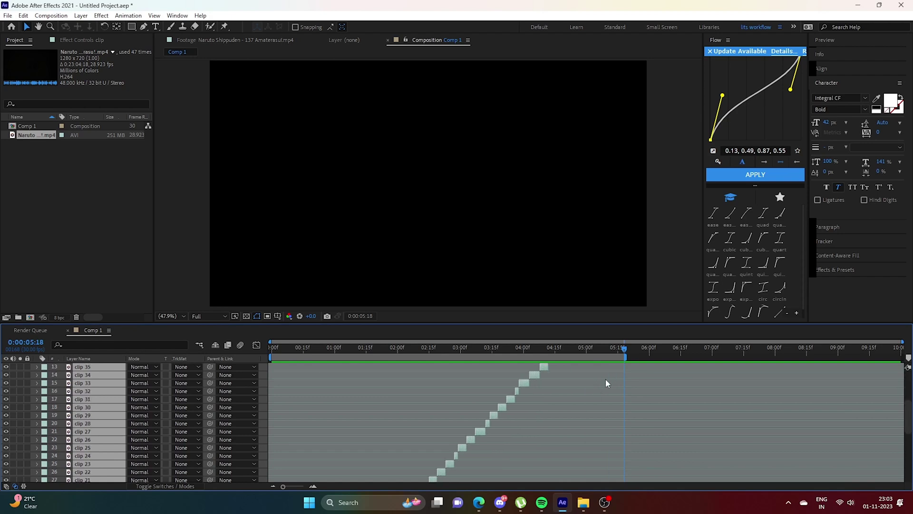
{"action": "scroll", "coordinate": [605, 383], "scroll_direction": "up", "scroll_amount": 9}
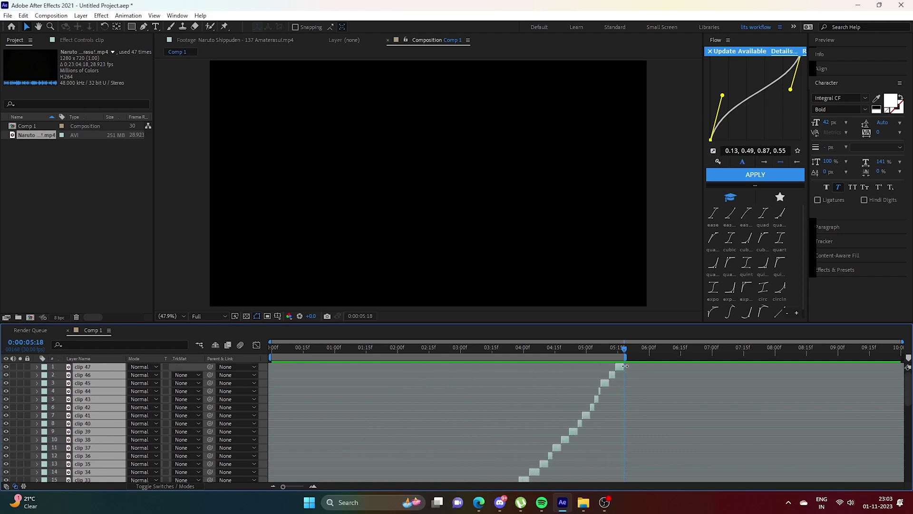
{"action": "left_click_drag", "start_coordinate": [625, 366], "coordinate": [597, 370]}
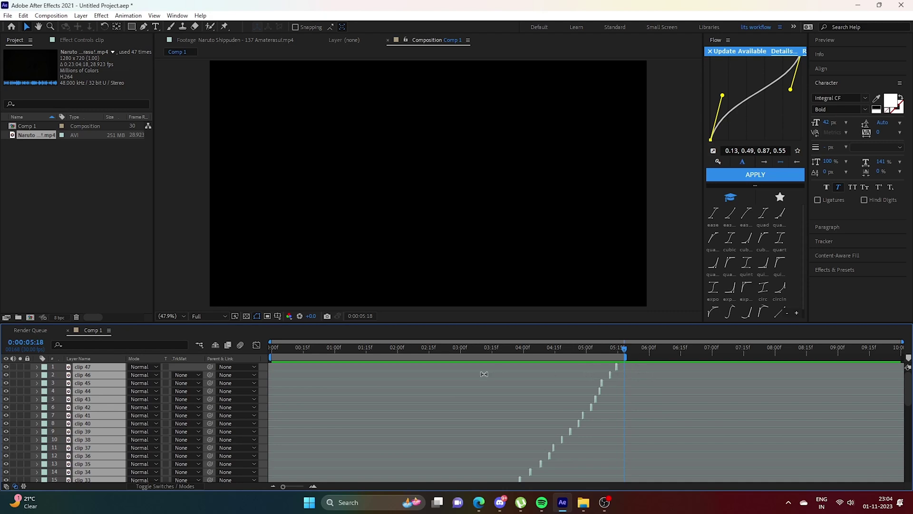
- Sequence the selected one-frame clip layers end to end with Sequence Layers, without overlap
{"action": "right_click", "coordinate": [617, 366]}
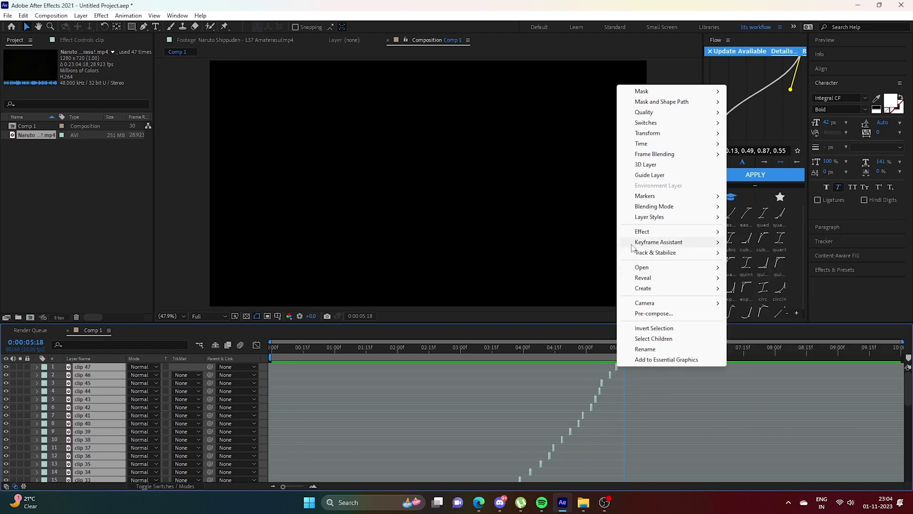
{"action": "left_click", "coordinate": [764, 337]}
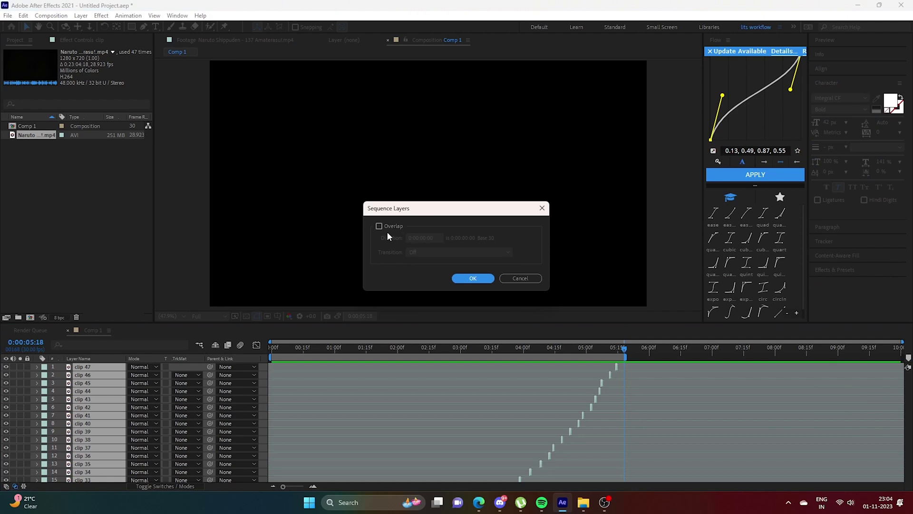
{"action": "left_click", "coordinate": [466, 279]}
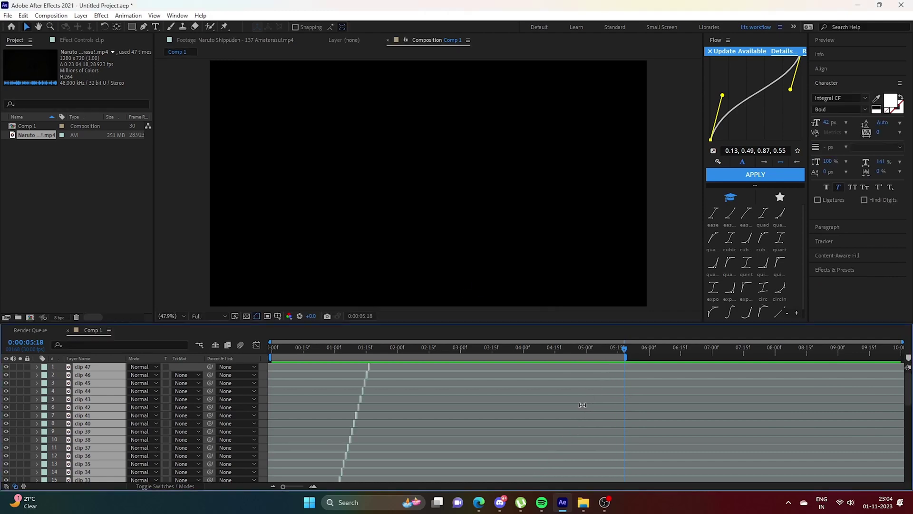
- Pre-compose all the sequenced clip layers, moving all attributes and fitting the composition's duration to the layers' time span
{"action": "scroll", "coordinate": [455, 417], "scroll_direction": "down", "scroll_amount": 5}
{"action": "scroll", "coordinate": [455, 417], "scroll_direction": "down", "scroll_amount": 3}
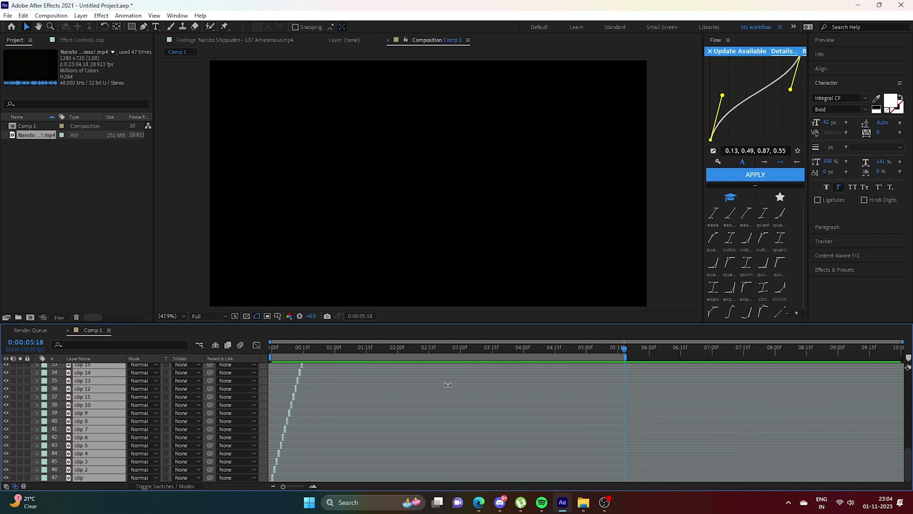
{"action": "right_click", "coordinate": [295, 394]}
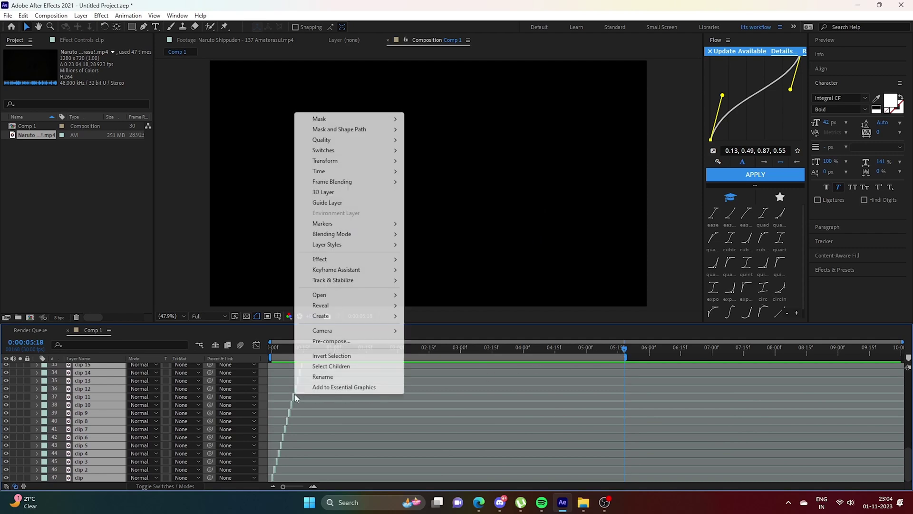
{"action": "left_click", "coordinate": [338, 345]}
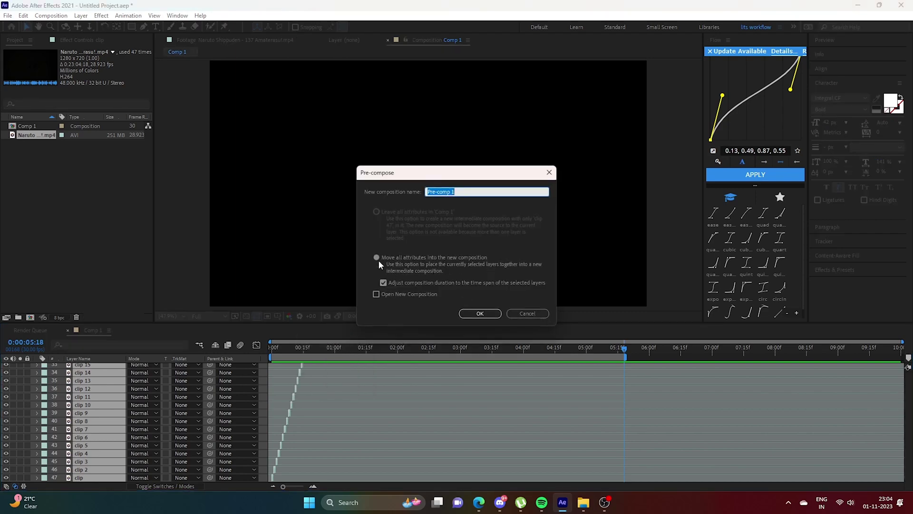
{"action": "left_click", "coordinate": [481, 314]}
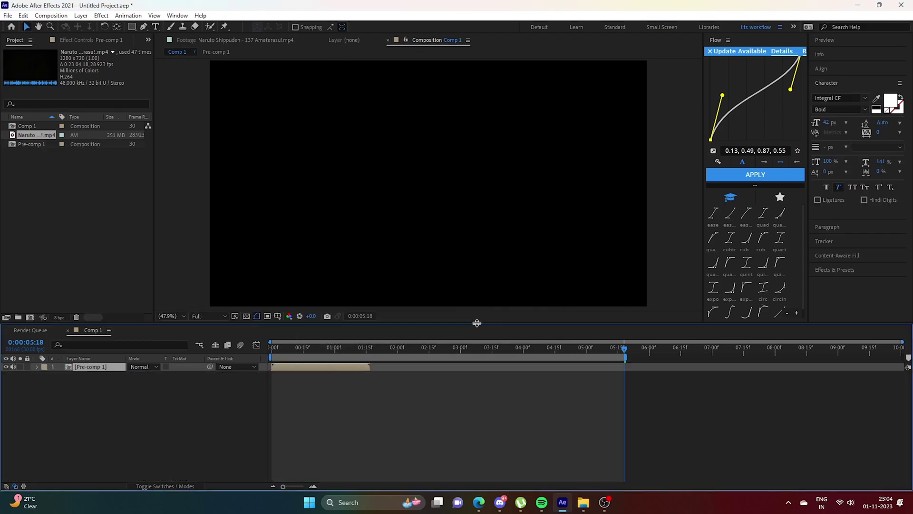
- Play back the pre-composed clip from the beginning of the composition to check its motion
{"action": "left_click_drag", "start_coordinate": [309, 350], "coordinate": [268, 360]}
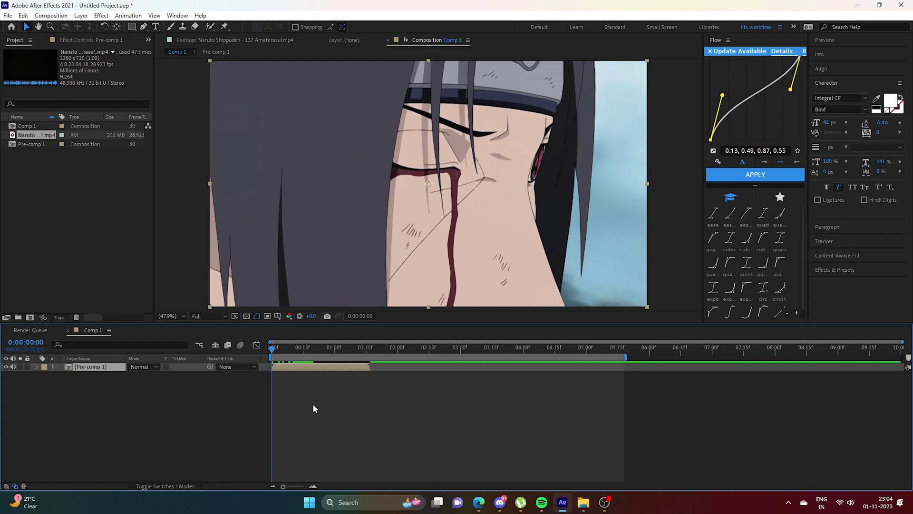
{"action": "key", "text": "space"}
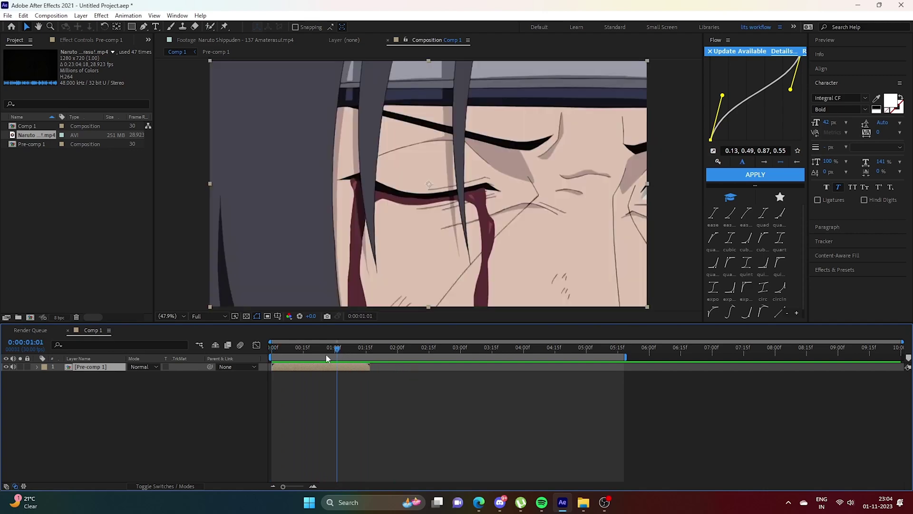
{"action": "key", "text": "space"}
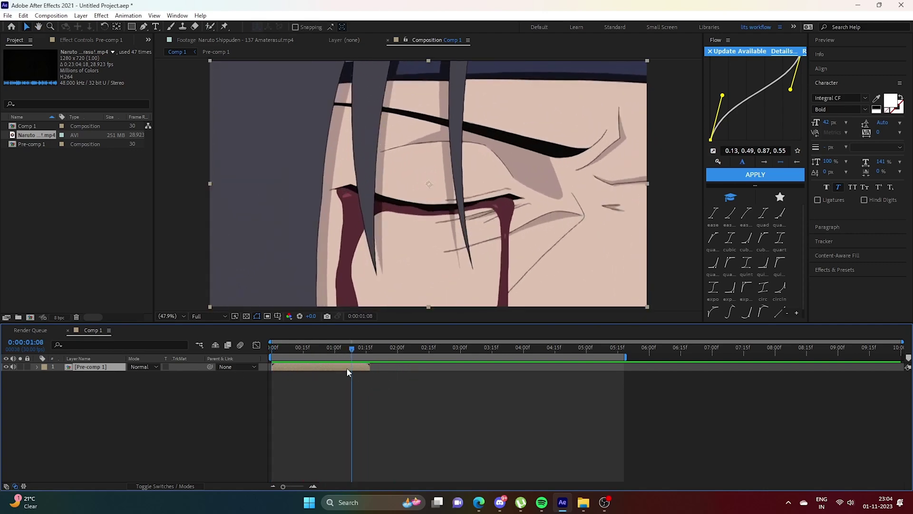
- Apply the Twixtor Pro effect to the pre-comp layer and set Use GPU to ON if GPU supported
{"action": "key", "text": "ctrl+space"}
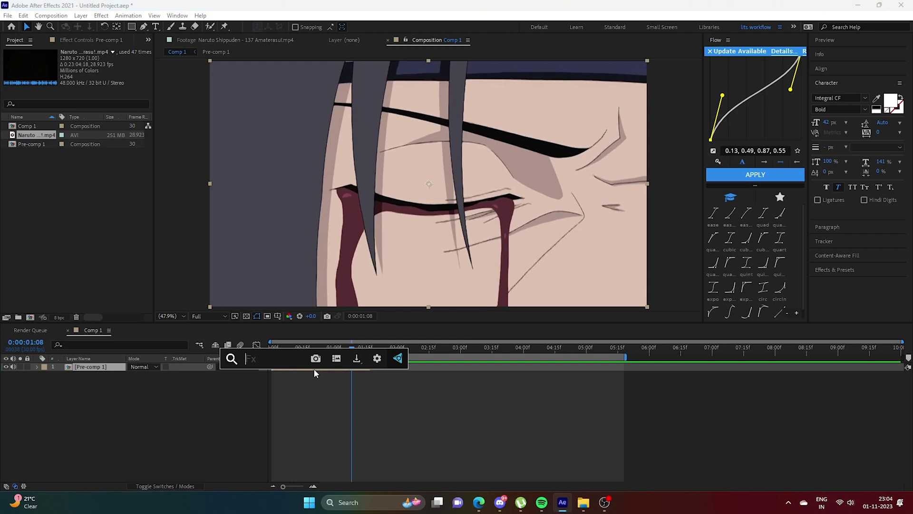
{"action": "type", "text": "twix"}
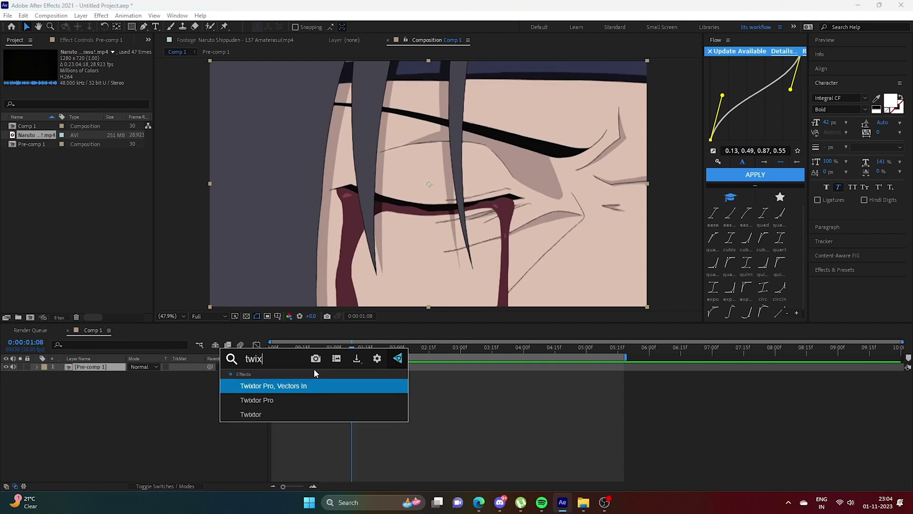
{"action": "key", "text": "Down"}
{"action": "key", "text": "Return"}
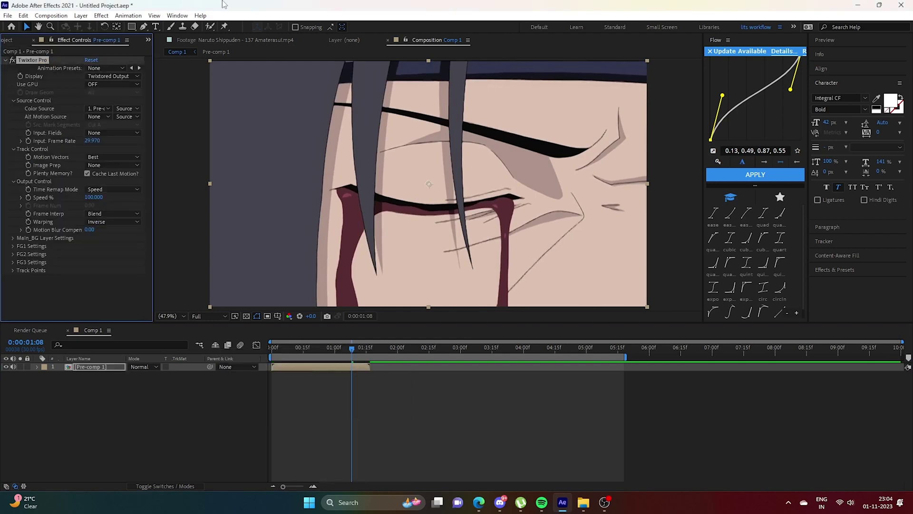
{"action": "left_click", "coordinate": [110, 84]}
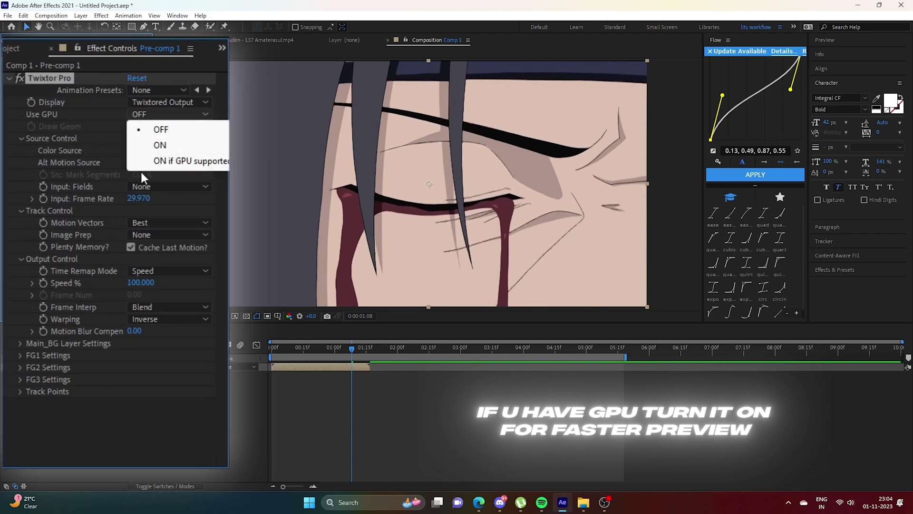
{"action": "left_click", "coordinate": [161, 162]}
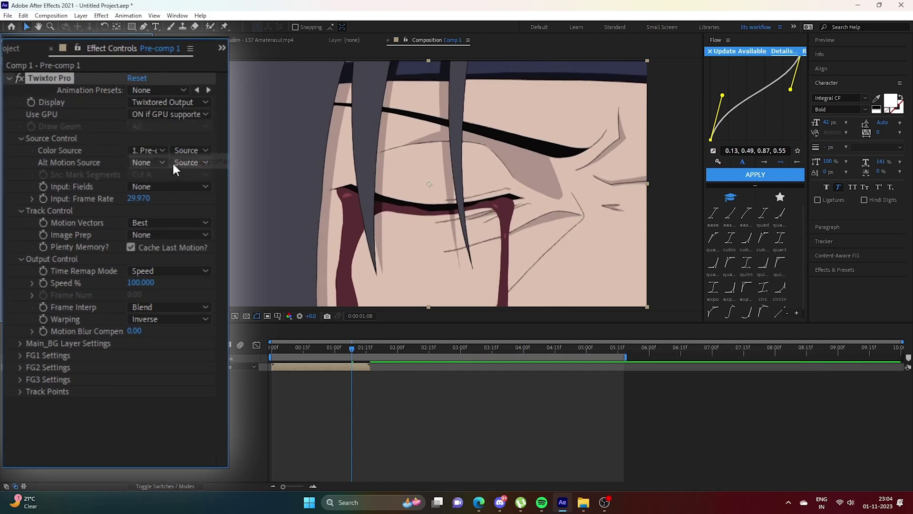
- Check the frame rate in the composition's settings and set Twixtor Pro's input frame rate to 30
{"action": "left_click", "coordinate": [137, 198]}
{"action": "left_click", "coordinate": [160, 208]}
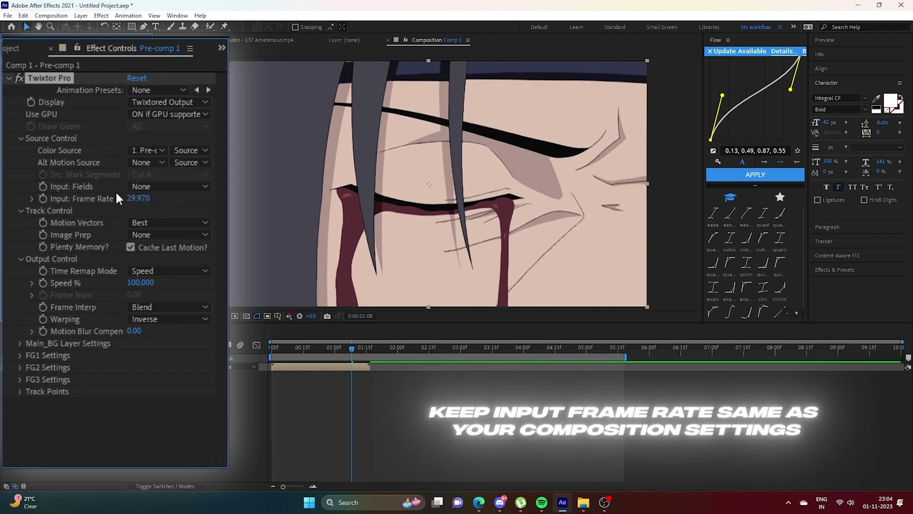
{"action": "left_click", "coordinate": [51, 16]}
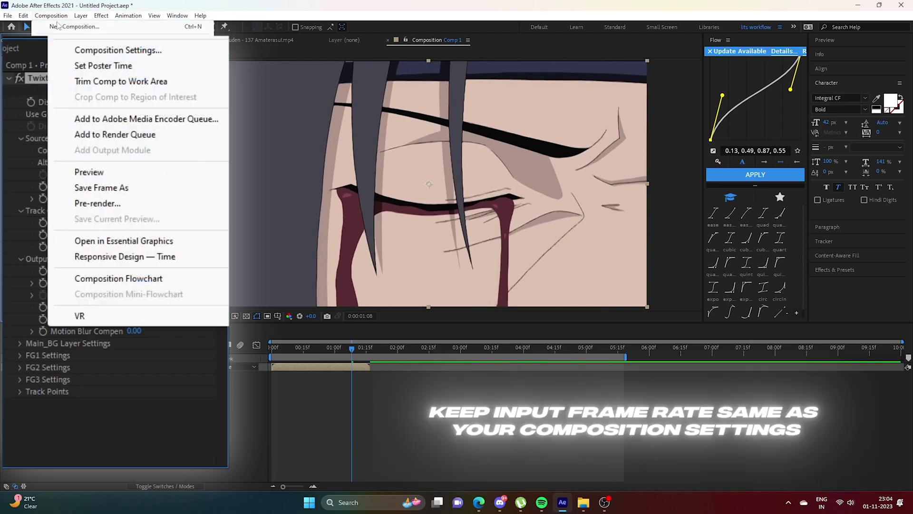
{"action": "left_click", "coordinate": [143, 50]}
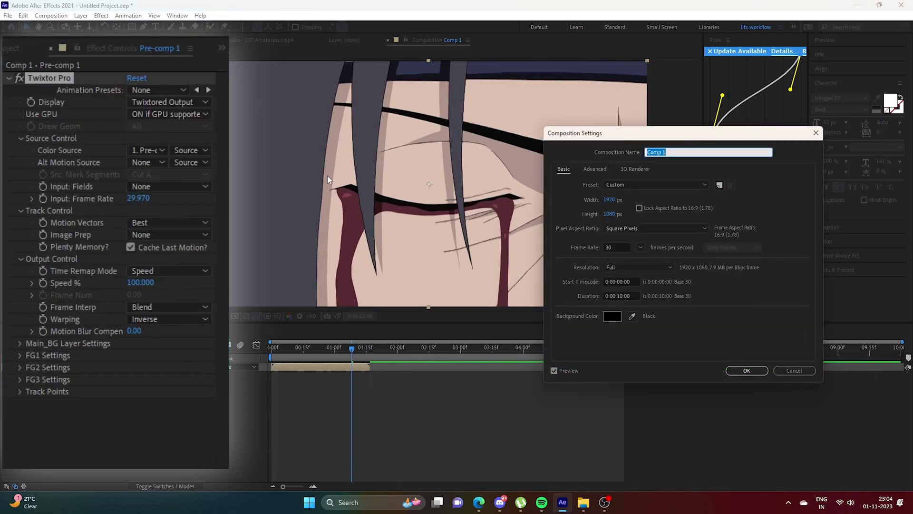
{"action": "left_click", "coordinate": [798, 369]}
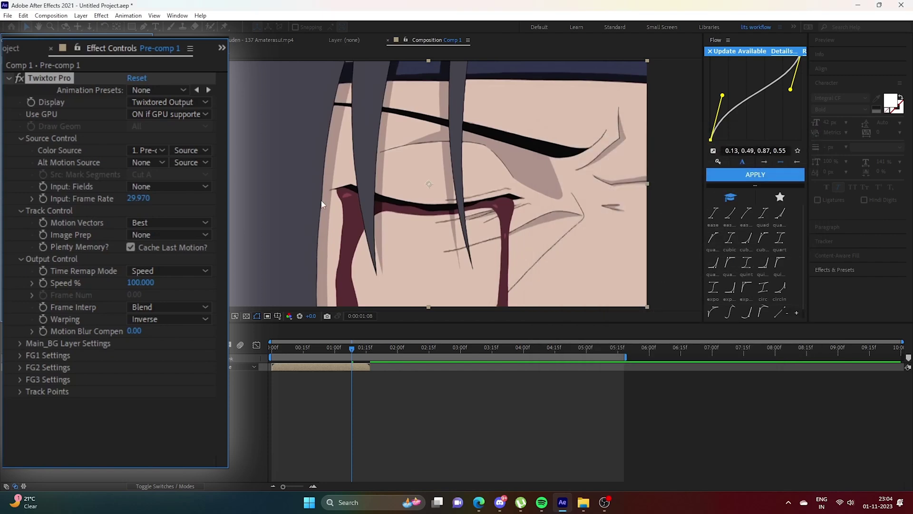
{"action": "left_click", "coordinate": [139, 199]}
{"action": "type", "text": "3"}
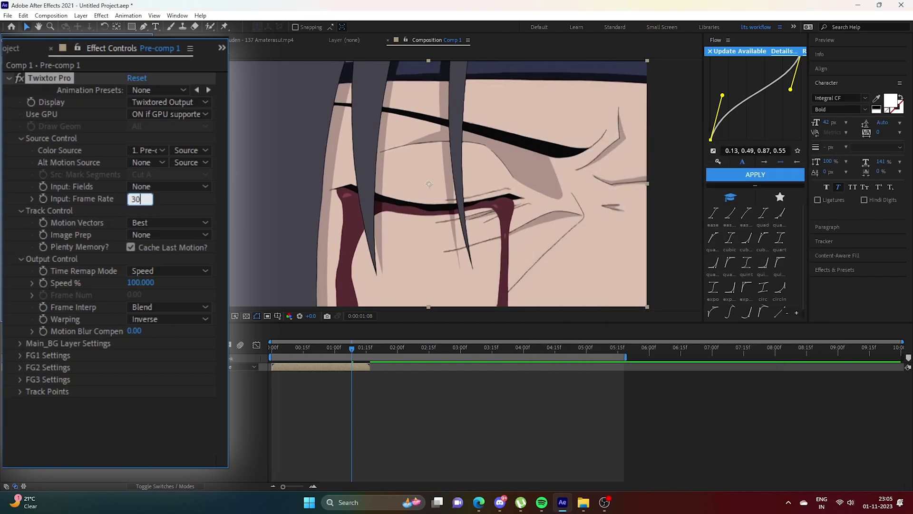
{"action": "type", "text": "0"}
{"action": "key", "text": "Return"}
- Set Twixtor Pro's Image Prep to Contrast/Edge Enhance and its Warping to Forward
{"action": "left_click", "coordinate": [155, 233]}
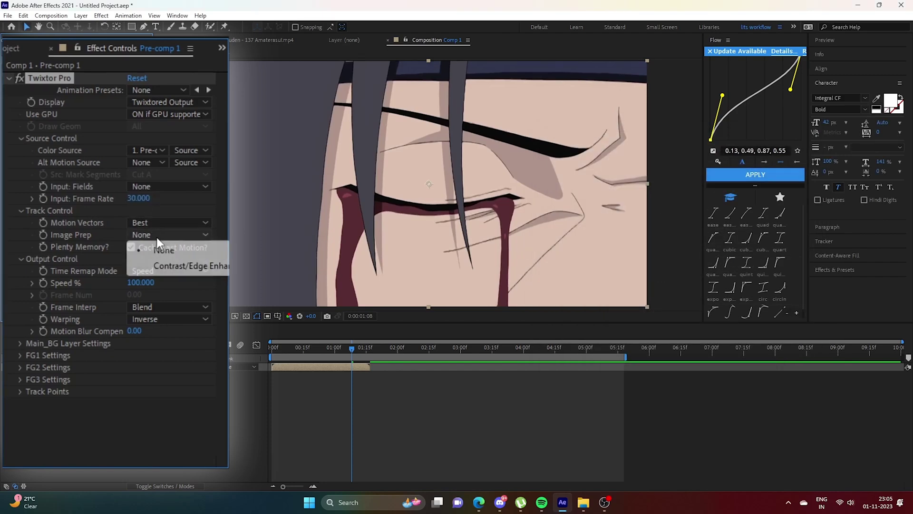
{"action": "left_click", "coordinate": [170, 266]}
{"action": "left_click", "coordinate": [176, 317]}
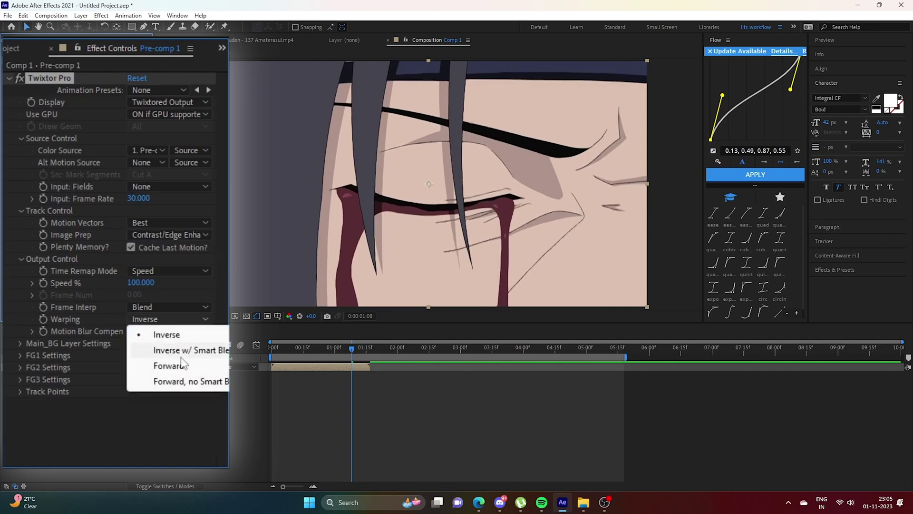
{"action": "left_click", "coordinate": [183, 367]}
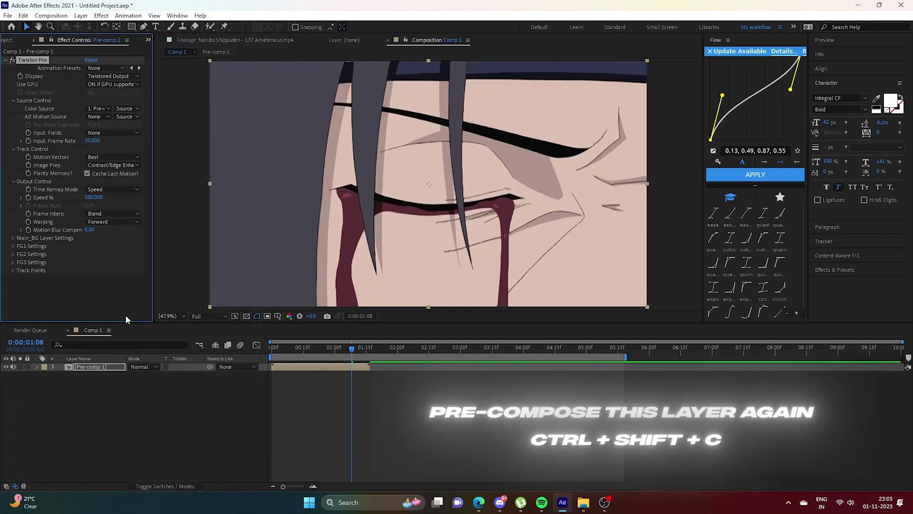
- Pre-compose the Twixtor layer again, moving all attributes into the new composition
{"action": "key", "text": "ctrl+shift+c"}
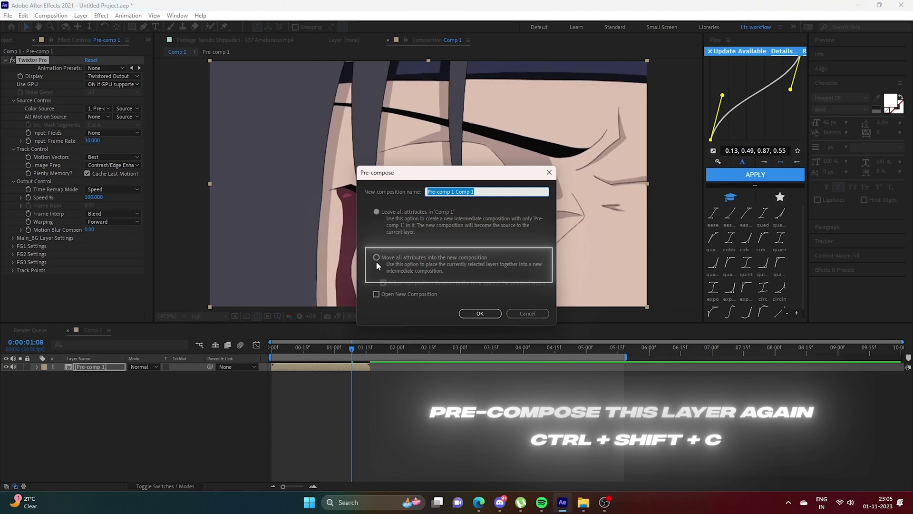
{"action": "left_click", "coordinate": [378, 257]}
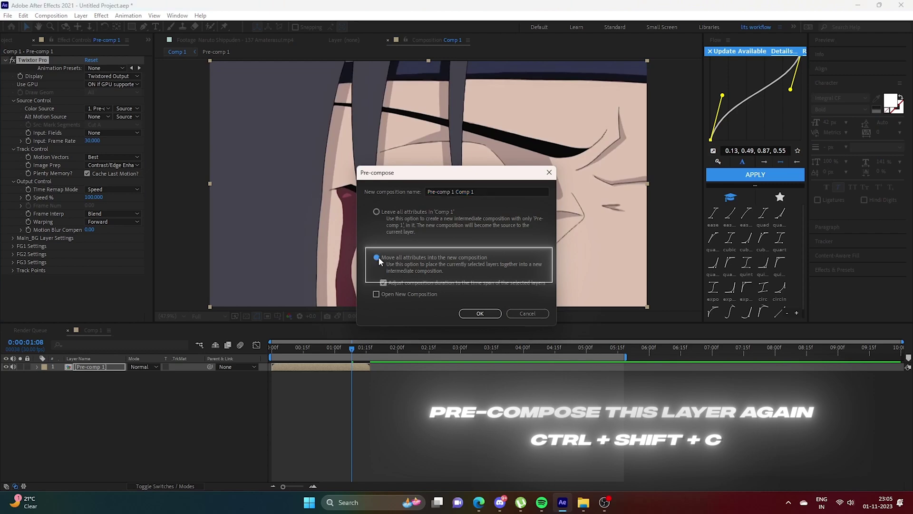
{"action": "left_click", "coordinate": [480, 313]}
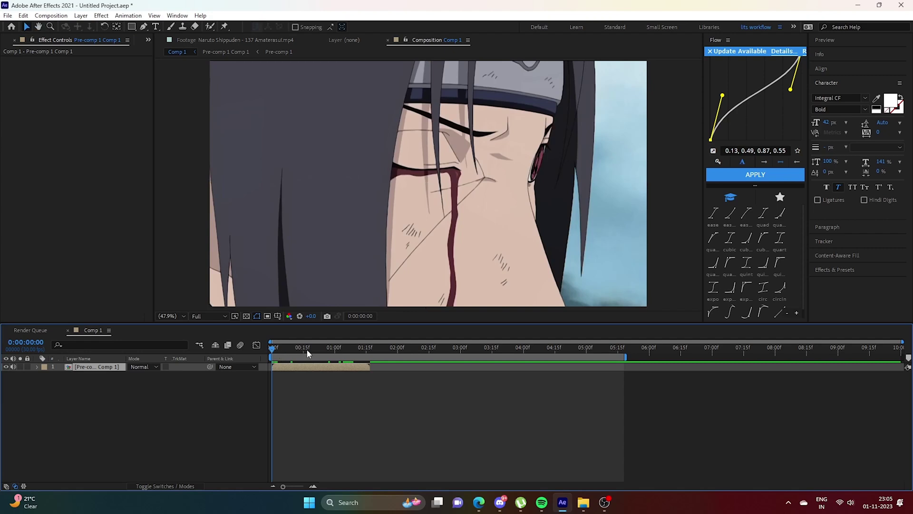
- Preview the newly pre-composed layer and return to the start of the composition
{"action": "key", "text": "space"}
{"action": "key", "text": "space"}
{"action": "key", "text": "Home"}
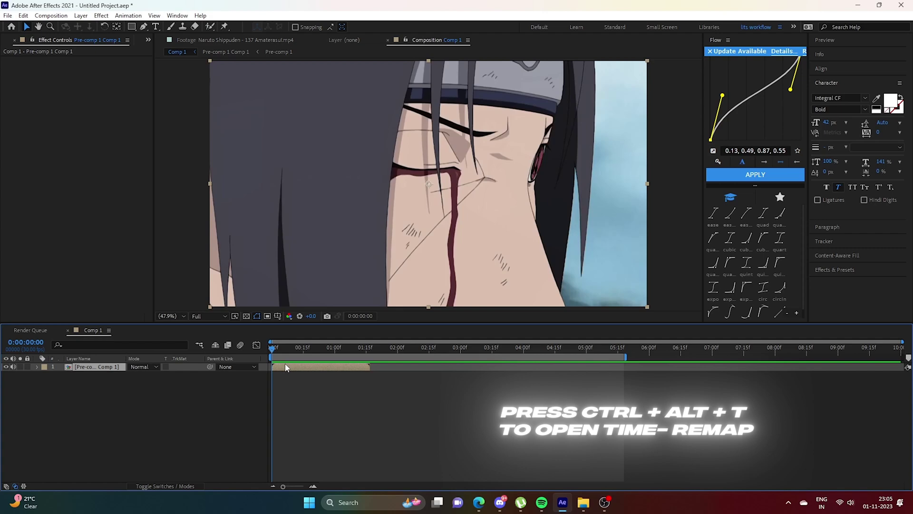
- Enable time remapping on the pre-composed layer and replace its end keyframe with one at 0:00:01:16, the clip's last visible frame
{"action": "key", "text": "ctrl+alt+t"}
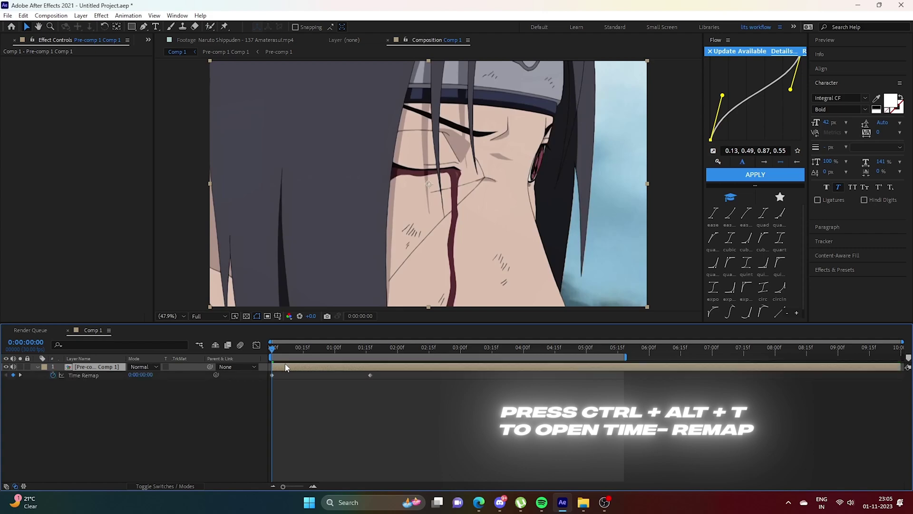
{"action": "left_click", "coordinate": [370, 352]}
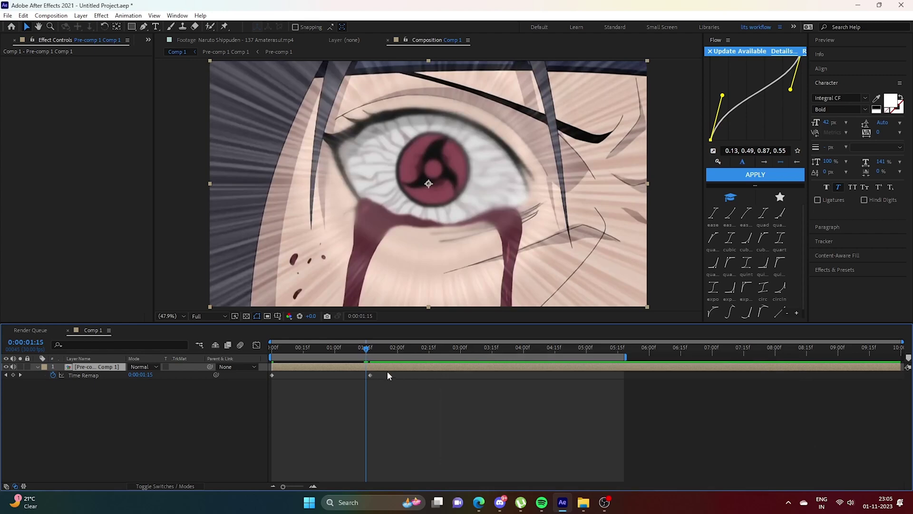
{"action": "key", "text": "equal"}
{"action": "key", "text": "equal"}
{"action": "left_click_drag", "start_coordinate": [374, 353], "coordinate": [386, 358]}
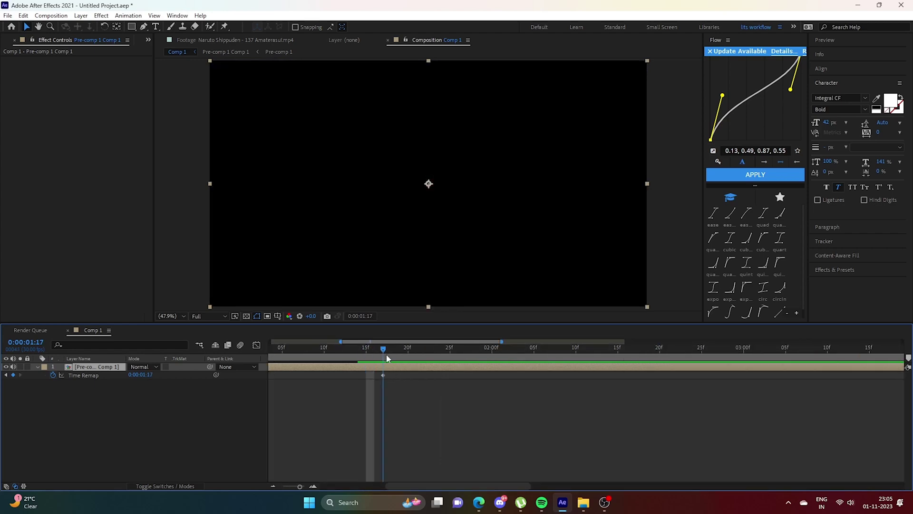
{"action": "left_click", "coordinate": [375, 361]}
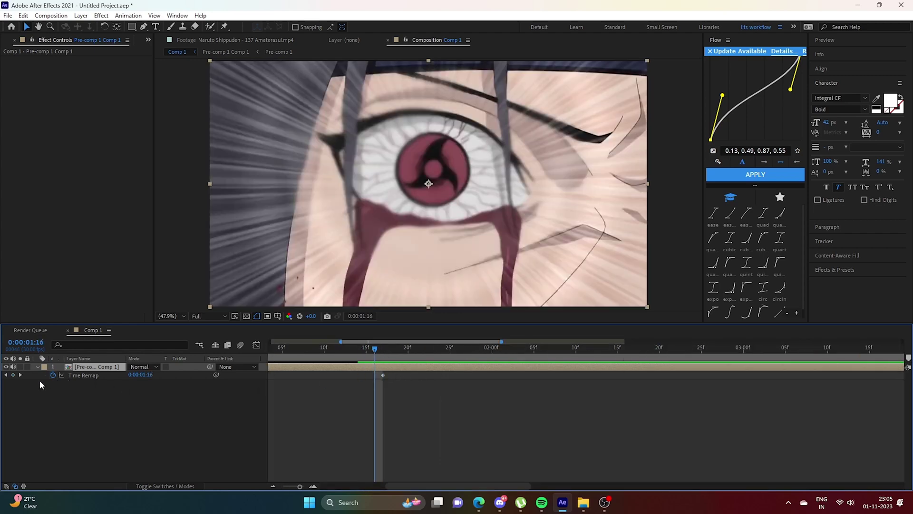
{"action": "left_click", "coordinate": [12, 375]}
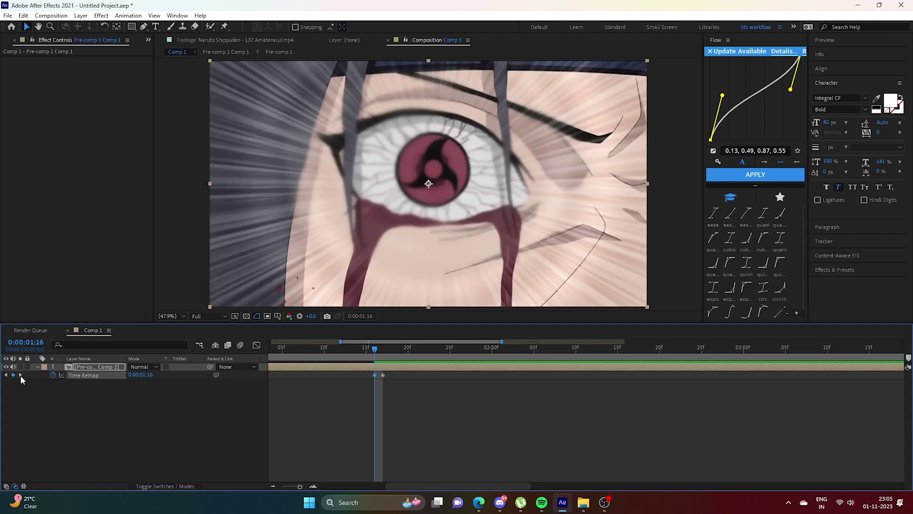
{"action": "left_click", "coordinate": [20, 375]}
{"action": "left_click", "coordinate": [13, 375]}
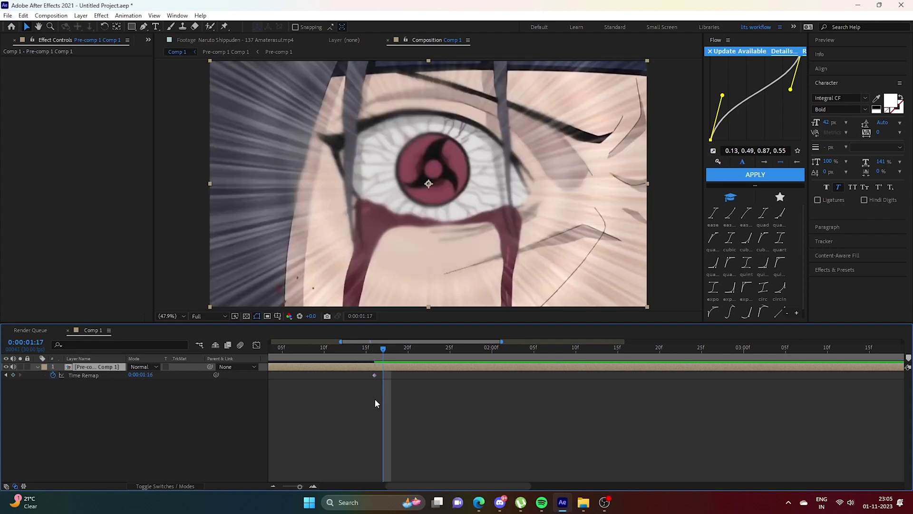
- Move the last Time Remap keyframe to 0:00:02:28 to slow the clip down, and preview it from the start
{"action": "left_click_drag", "start_coordinate": [374, 375], "coordinate": [550, 381]}
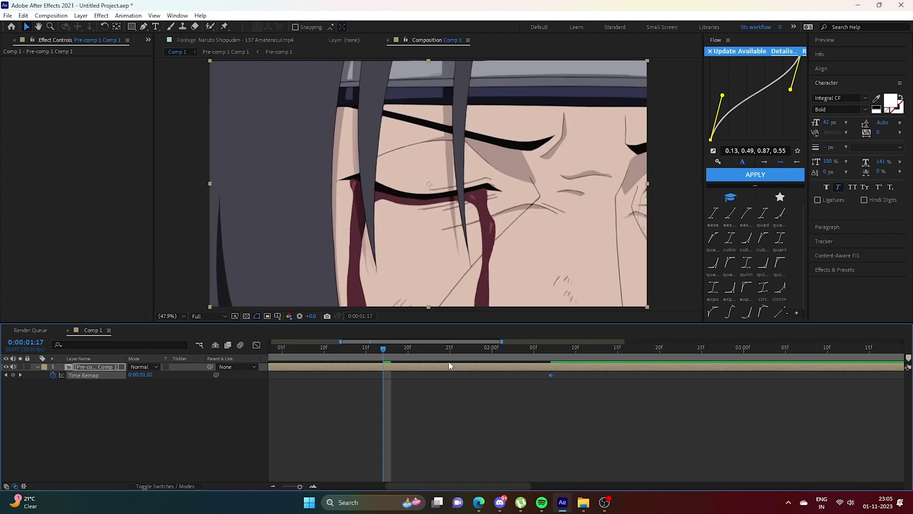
{"action": "scroll", "coordinate": [448, 363], "scroll_direction": "down", "scroll_amount": 4}
{"action": "left_click_drag", "start_coordinate": [413, 375], "coordinate": [456, 376]}
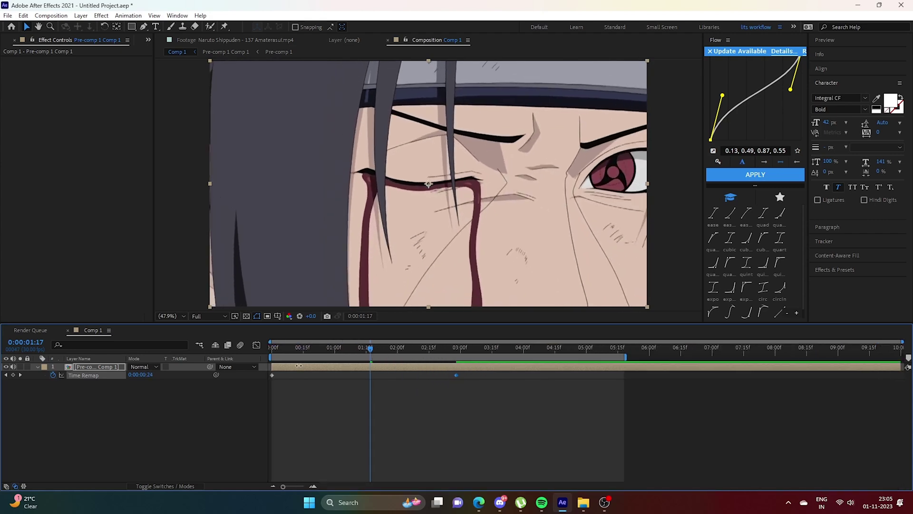
{"action": "key", "text": "Home"}
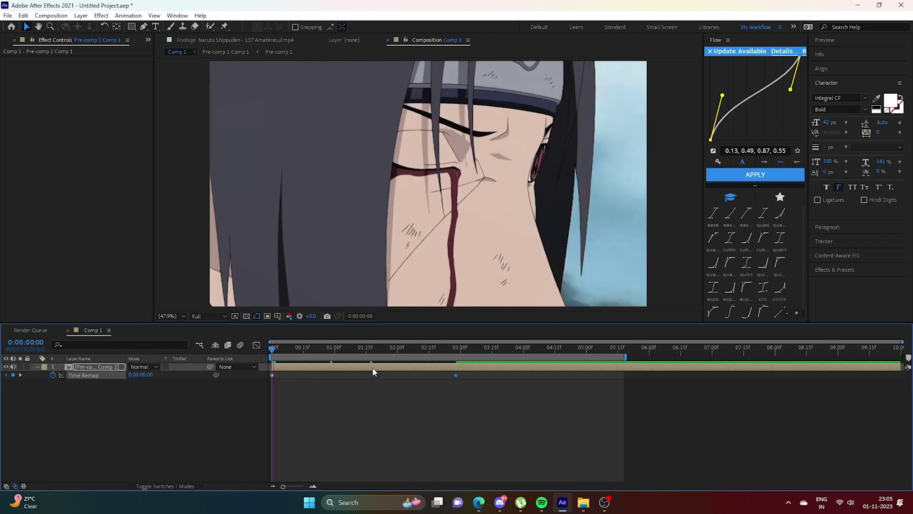
{"action": "key", "text": "space"}
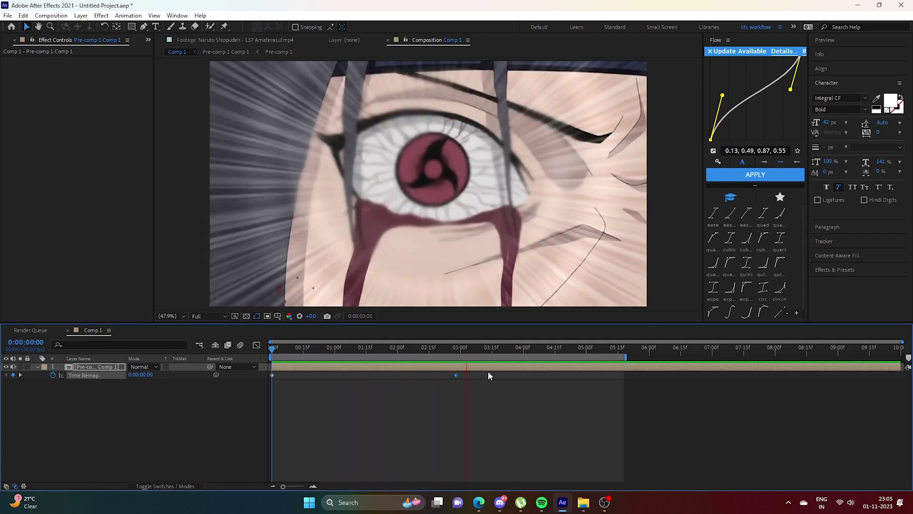
- Trim the layer's end to the last Time Remap keyframe at 0:00:02:28 and preview the composition
{"action": "left_click_drag", "start_coordinate": [451, 355], "coordinate": [456, 352]}
{"action": "key", "text": "ctrl+z"}
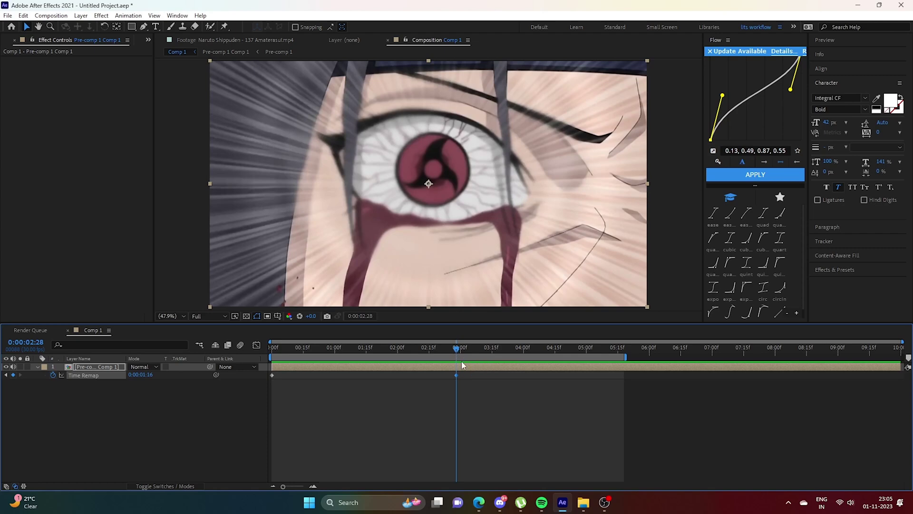
{"action": "key", "text": "ctrl+shift+d"}
{"action": "key", "text": "Delete"}
{"action": "left_click", "coordinate": [416, 351]}
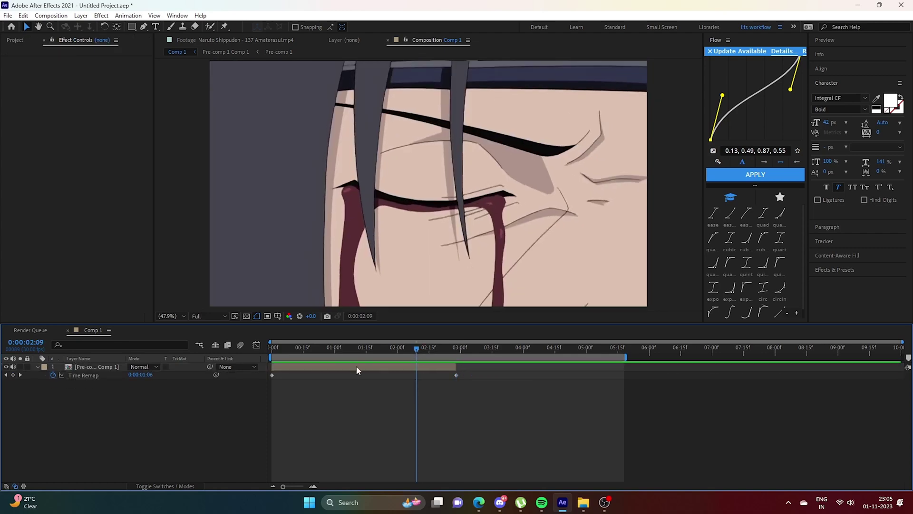
{"action": "key", "text": "space"}
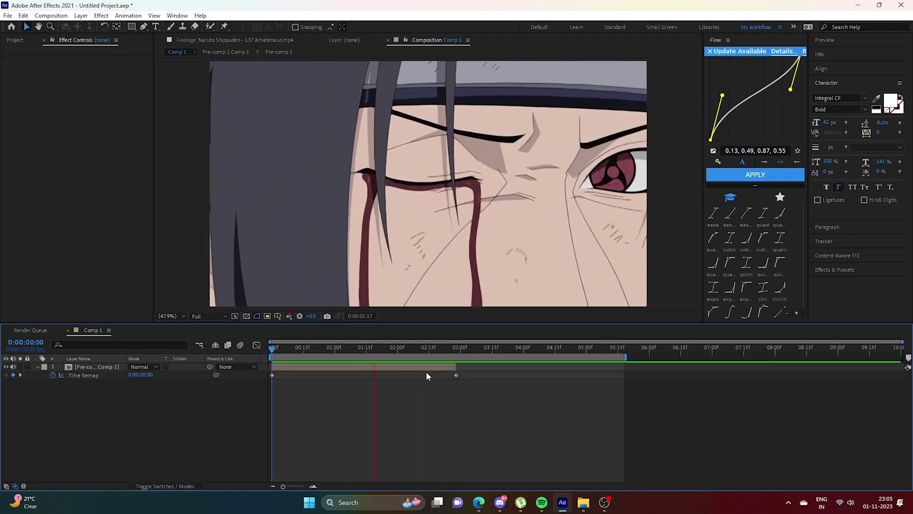
- Apply Easy Ease to both Time Remap keyframes and raise the first keyframe's curve handle in the Graph Editor for a faster start
{"action": "left_click_drag", "start_coordinate": [466, 374], "coordinate": [268, 385]}
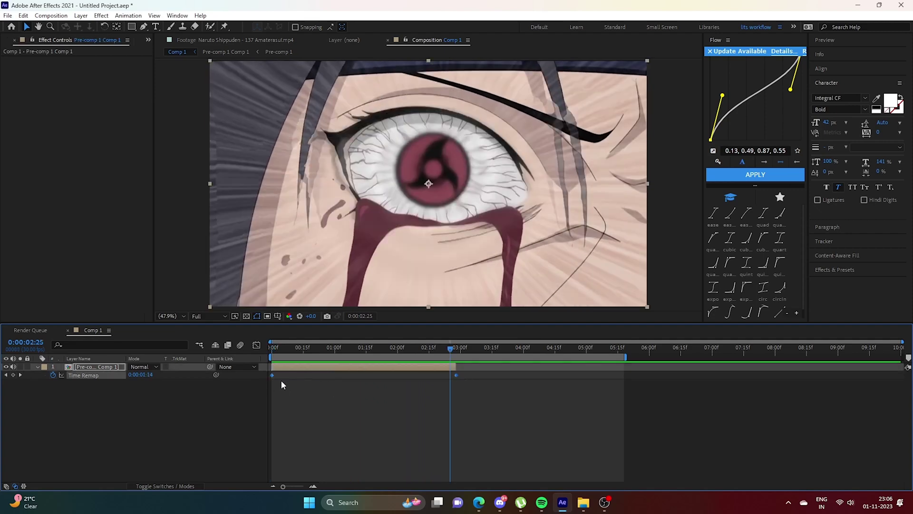
{"action": "left_click", "coordinate": [257, 346]}
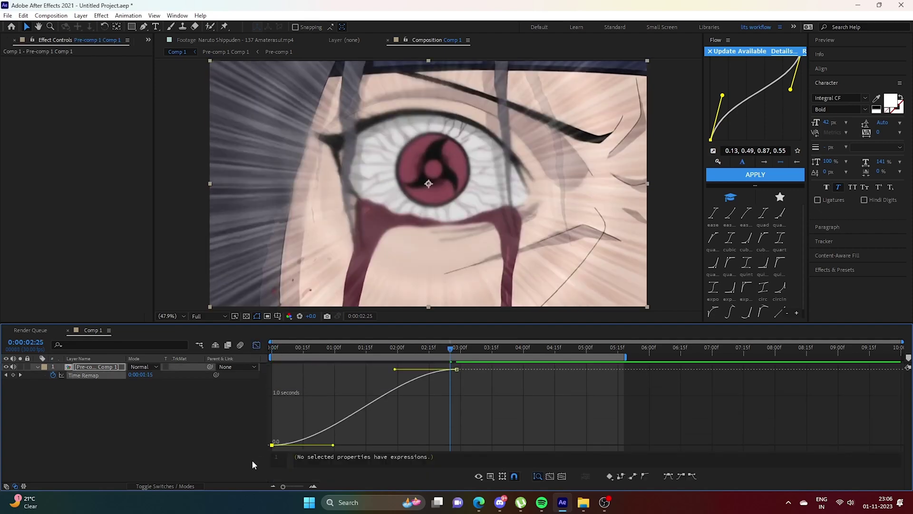
{"action": "left_click", "coordinate": [366, 353]}
{"action": "left_click_drag", "start_coordinate": [334, 448], "coordinate": [304, 402]}
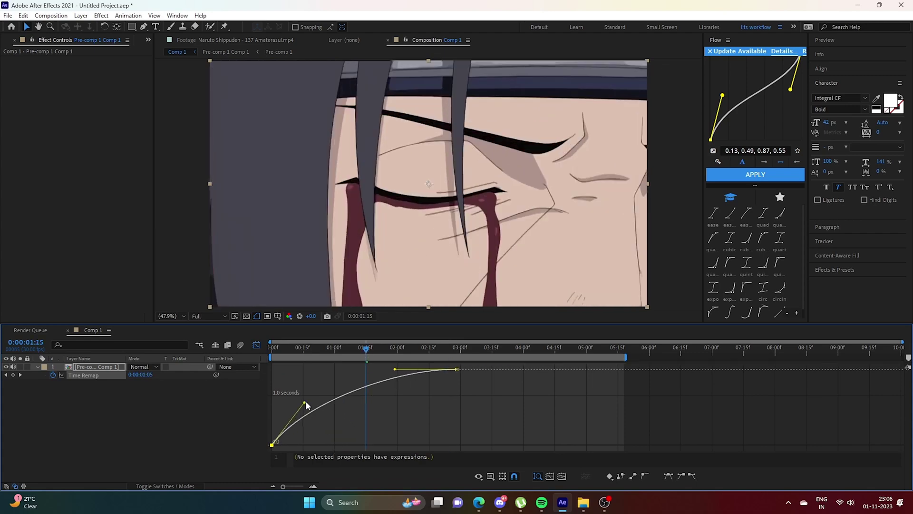